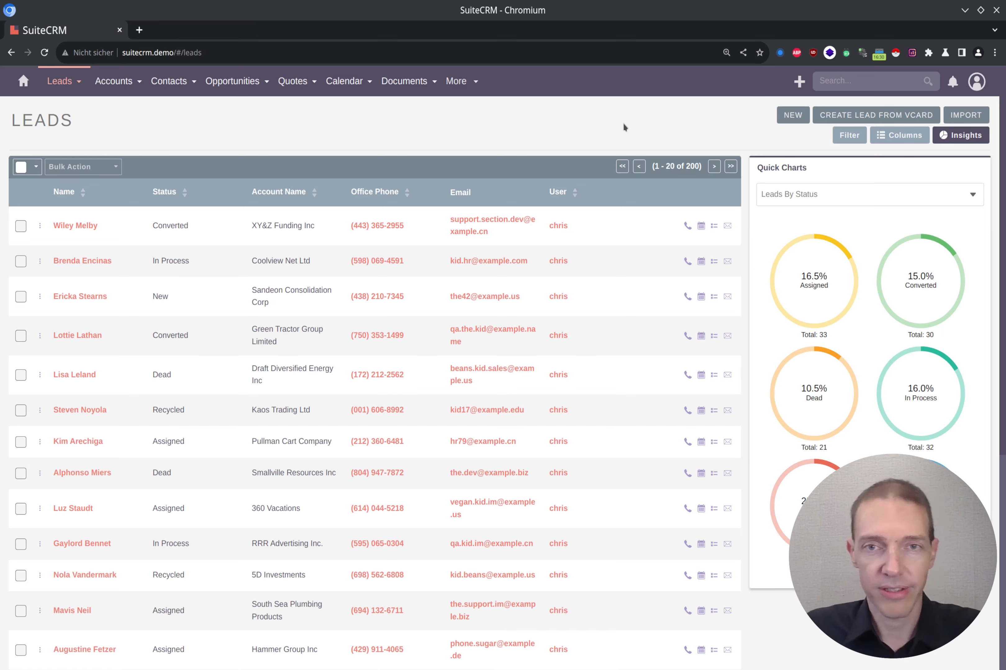
# Open the first lead in the list in a separate browser tab and view its Lead Source under More Information
pyautogui.middleClick(65, 227)
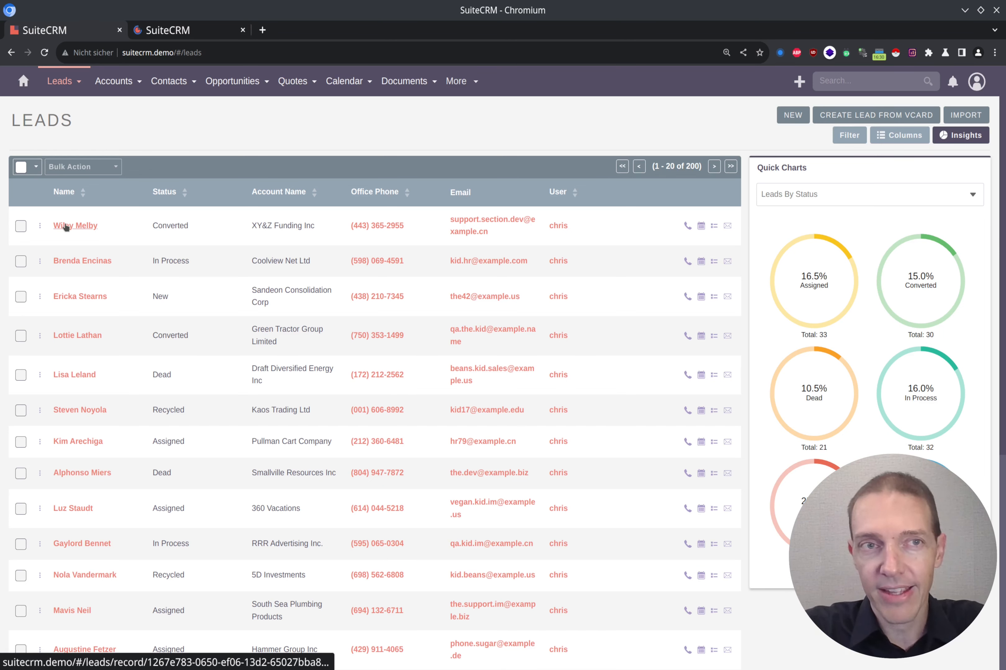
pyautogui.hotkey('ctrl', 'Tab')
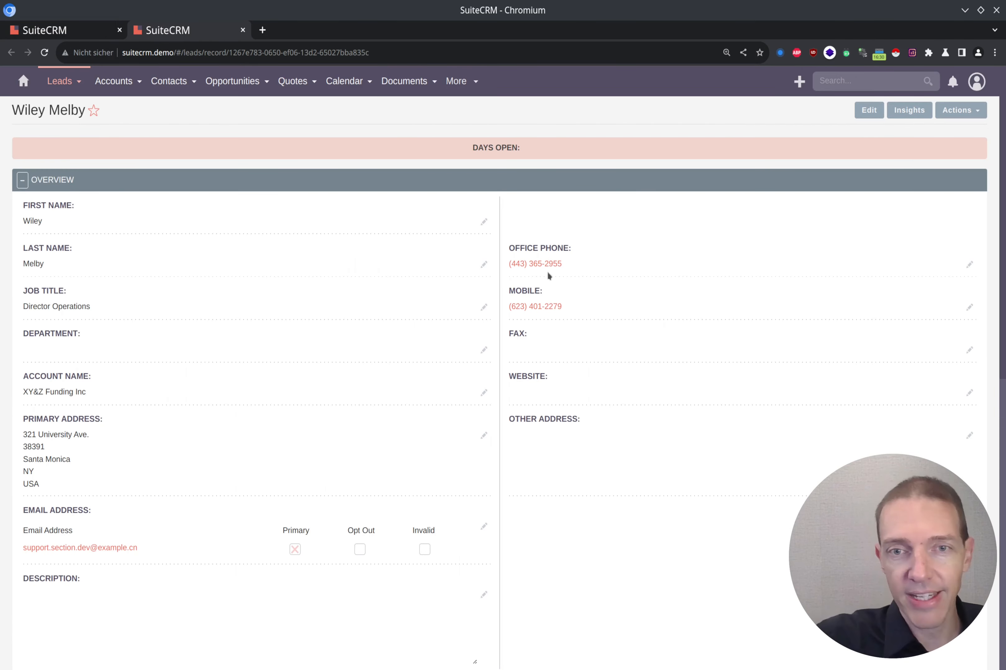
pyautogui.scroll(-10, 548, 274)
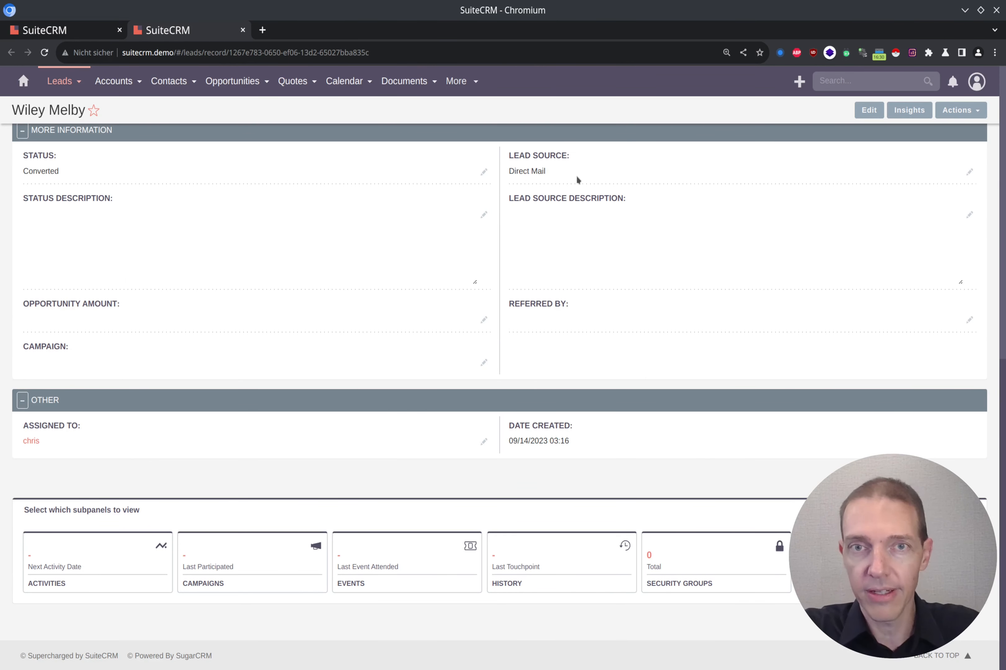
# Try changing the lead's Lead Source to Web Site, and discard the edit without saving
pyautogui.click(970, 172)
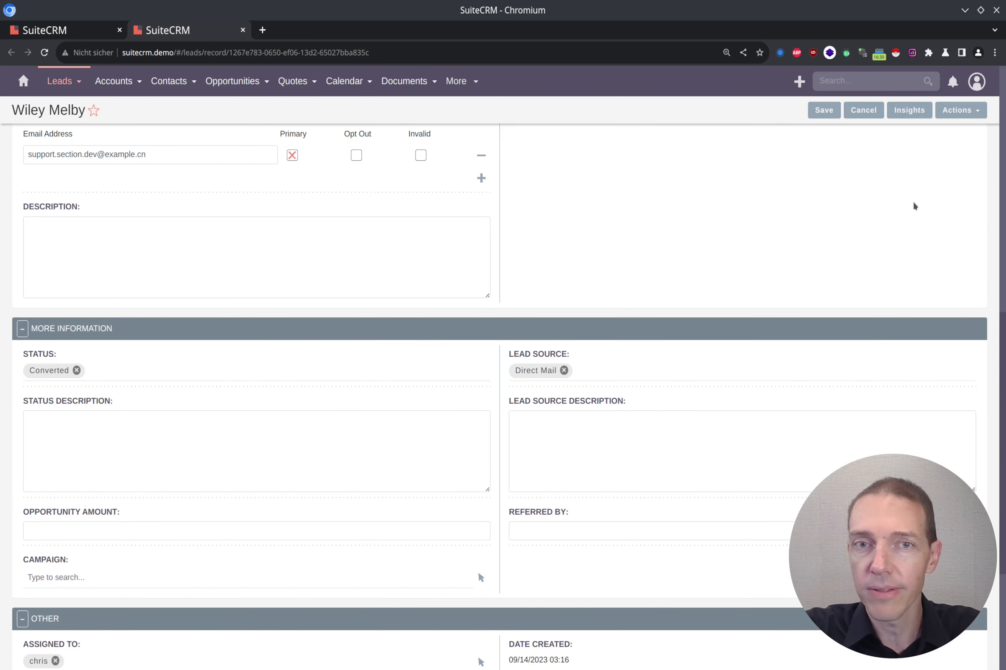
pyautogui.scroll(-1, 531, 360)
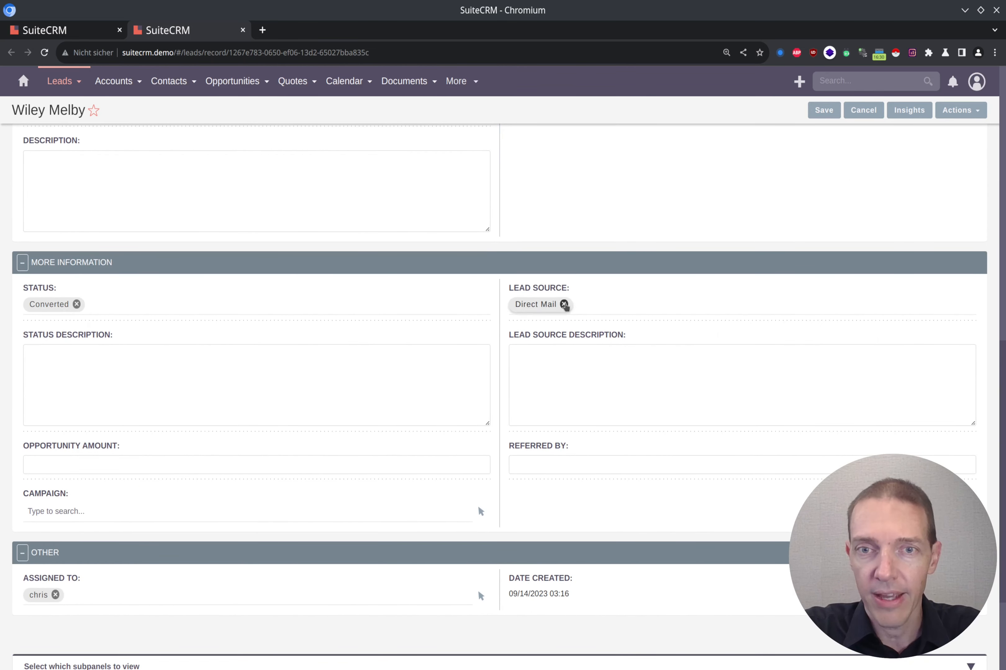
pyautogui.click(564, 305)
pyautogui.click(548, 306)
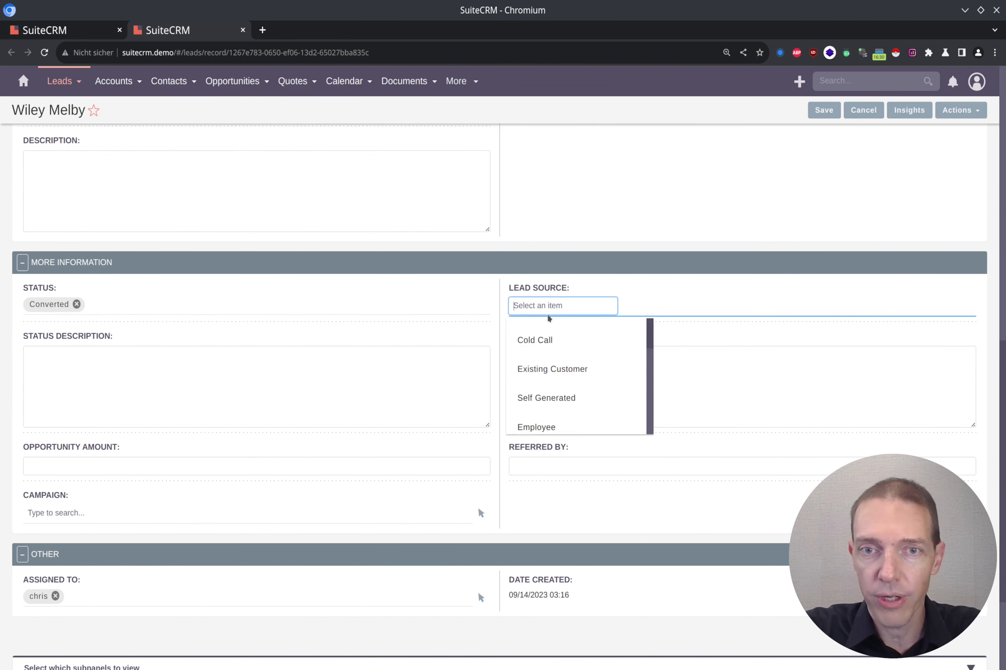
pyautogui.scroll(-5, 560, 381)
pyautogui.scroll(-1, 560, 384)
pyautogui.scroll(2, 559, 385)
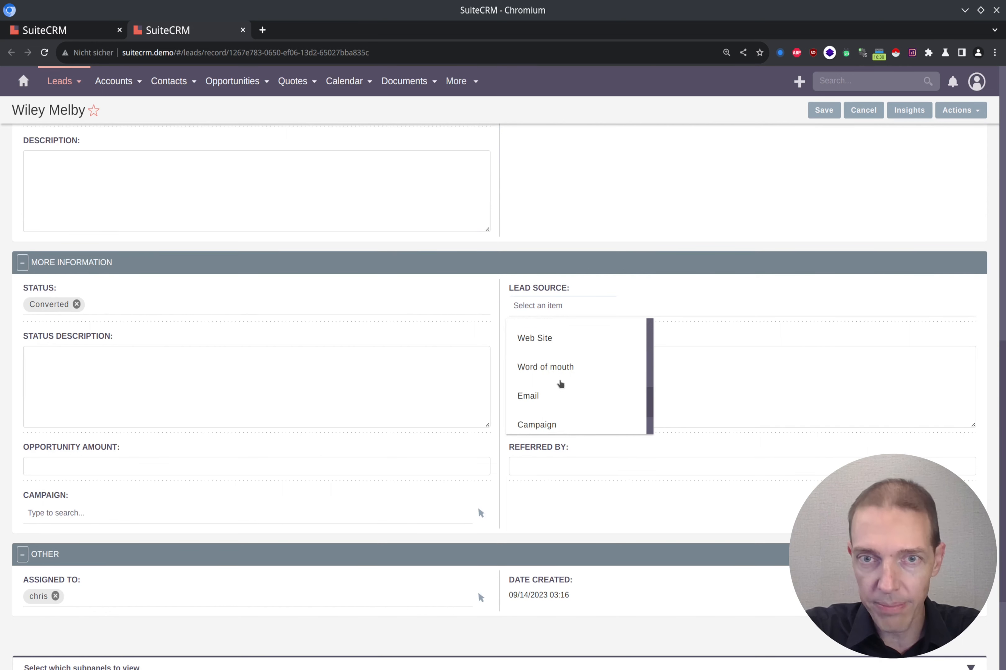
pyautogui.click(561, 341)
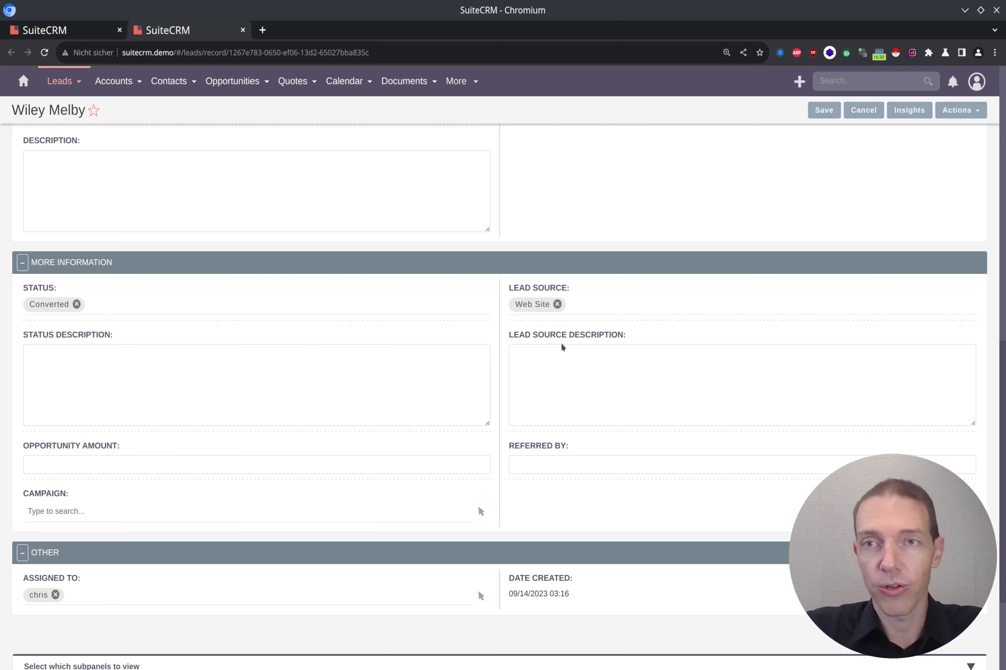
pyautogui.click(866, 113)
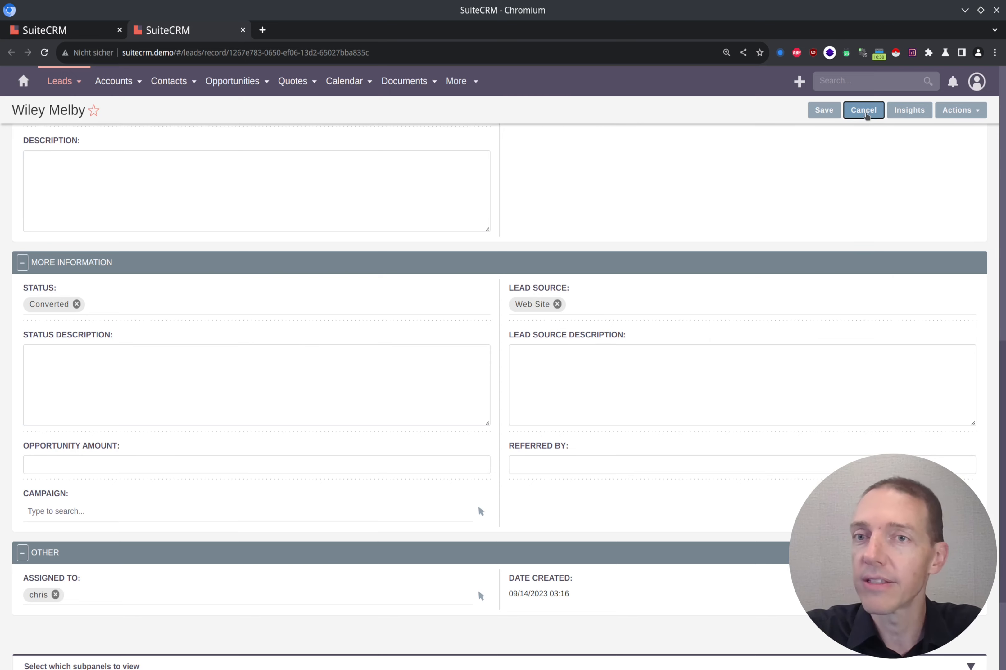
pyautogui.click(631, 224)
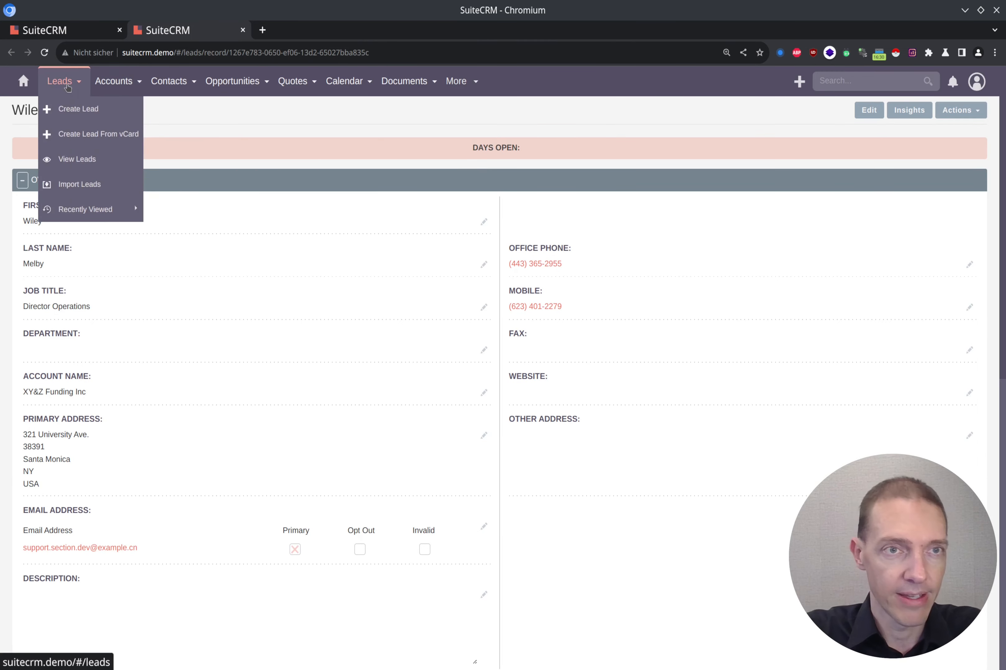
# Go to the Workflow Manager in the administration area and start creating a new workflow
pyautogui.click(65, 84)
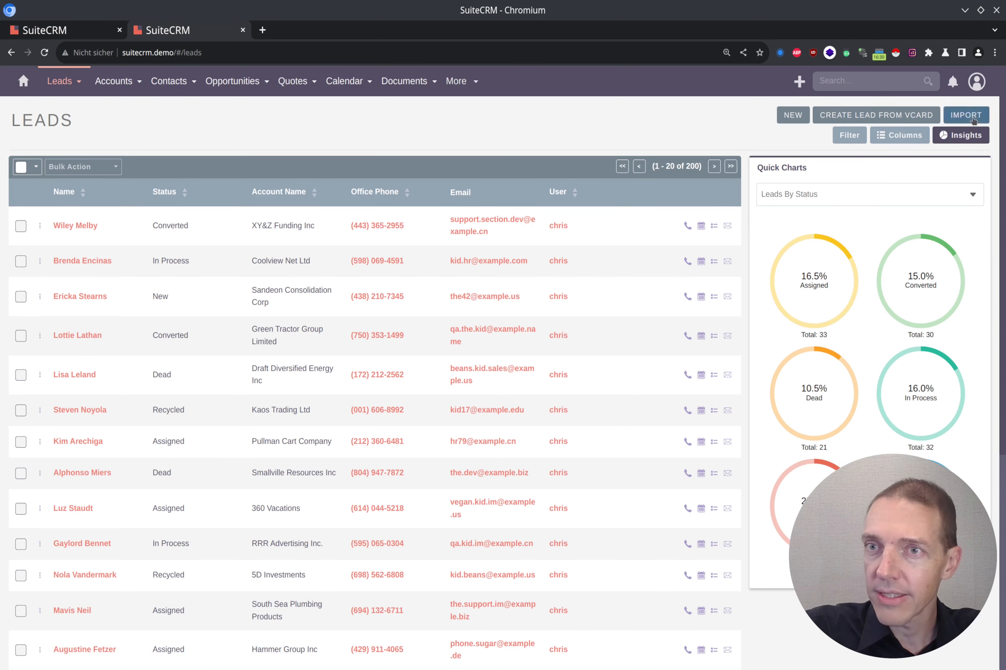
pyautogui.click(976, 82)
pyautogui.click(885, 187)
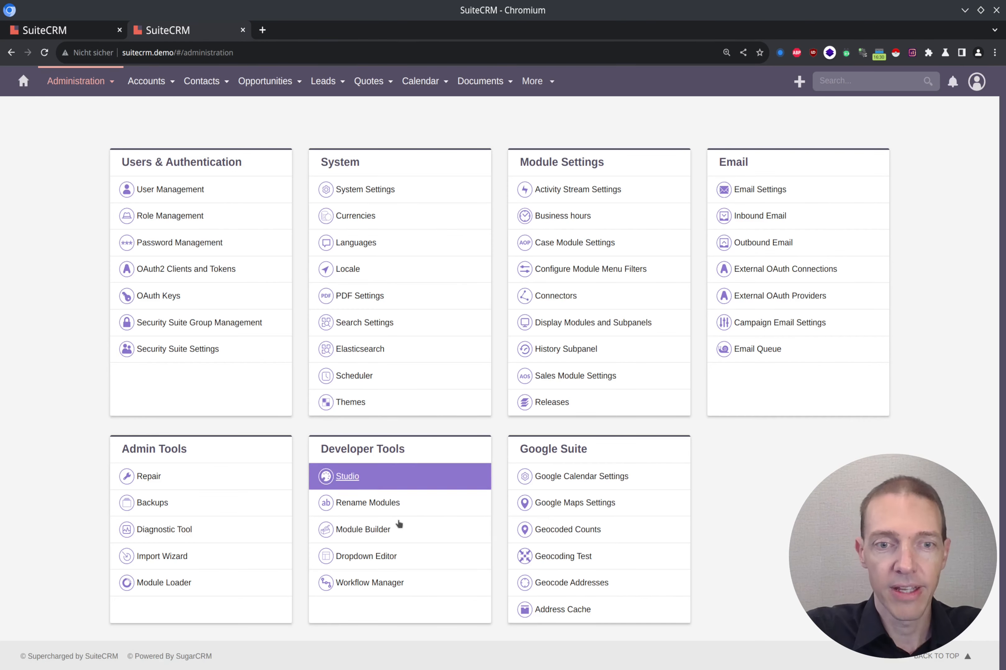
pyautogui.click(394, 584)
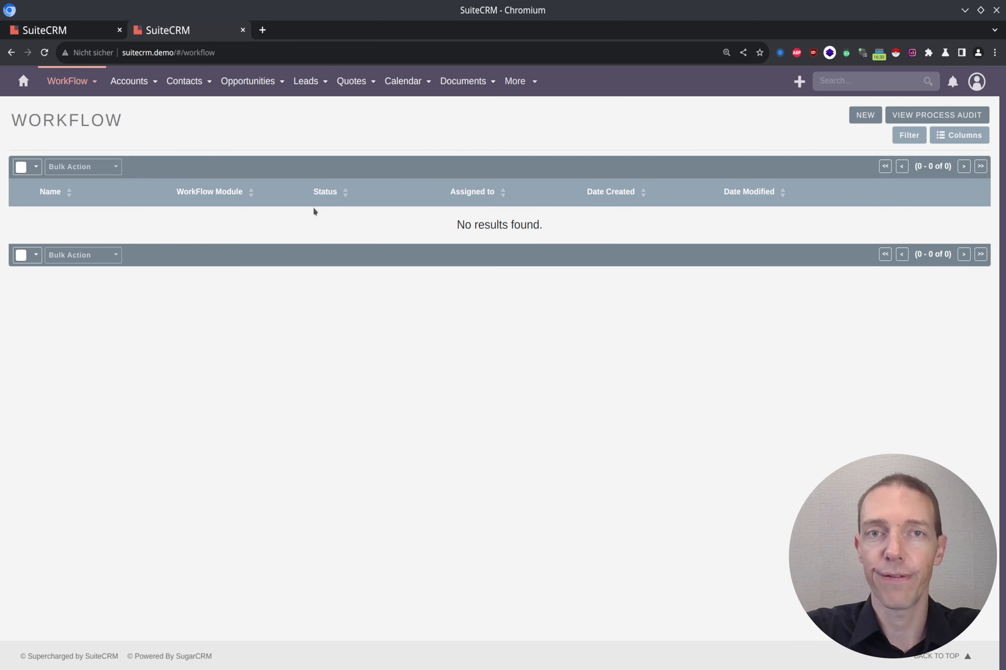
pyautogui.click(868, 115)
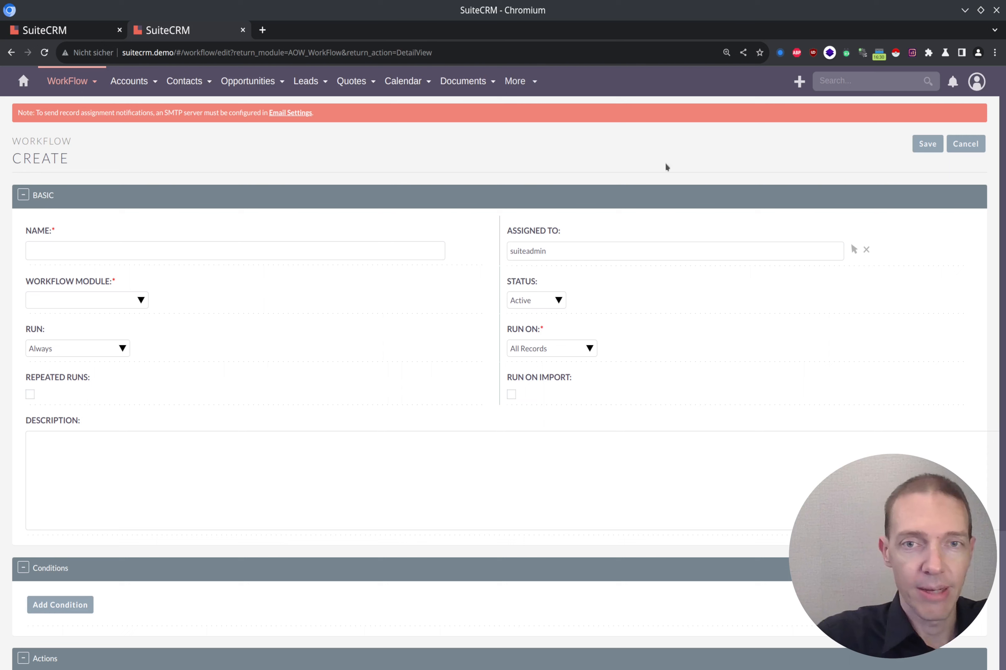
# Name the workflow "create Call from Lead" and set its module to Leads, keeping the status Active
pyautogui.click(149, 253)
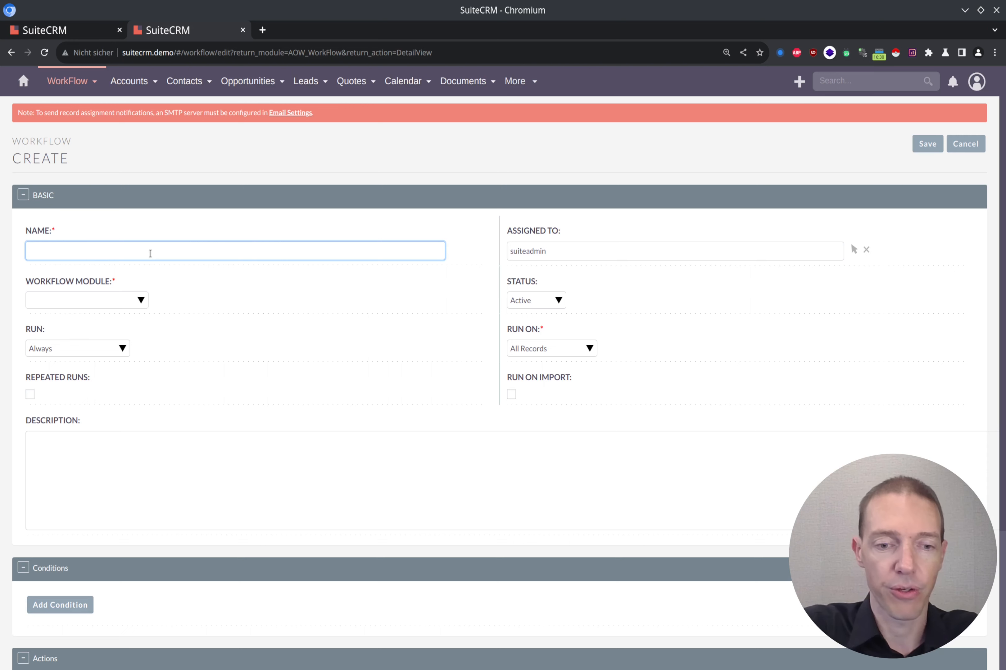
pyautogui.write('create Call from Lead')
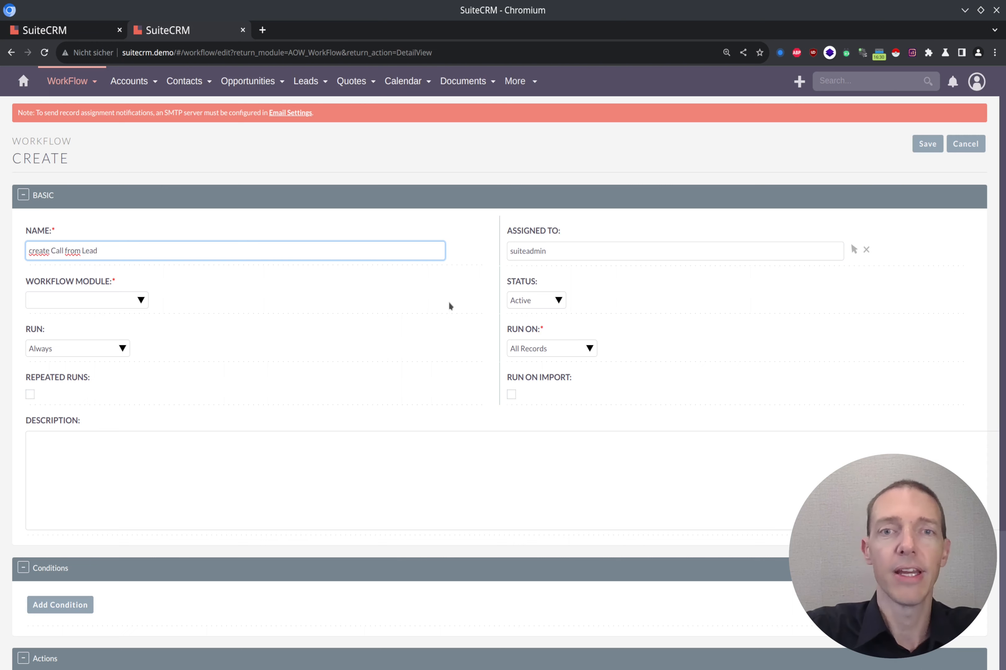
pyautogui.click(141, 302)
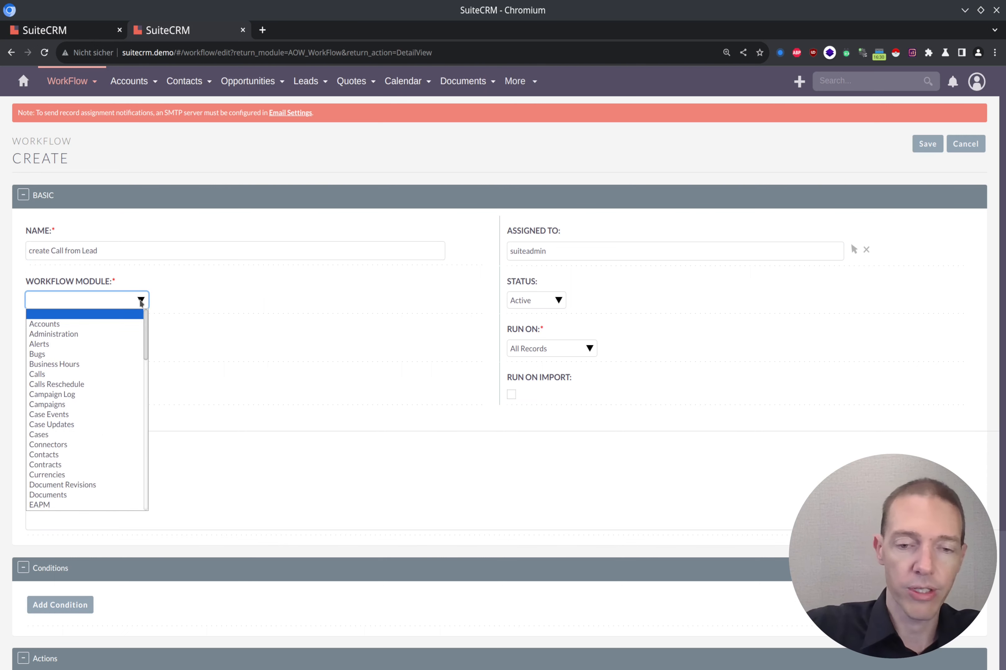
pyautogui.press('l')
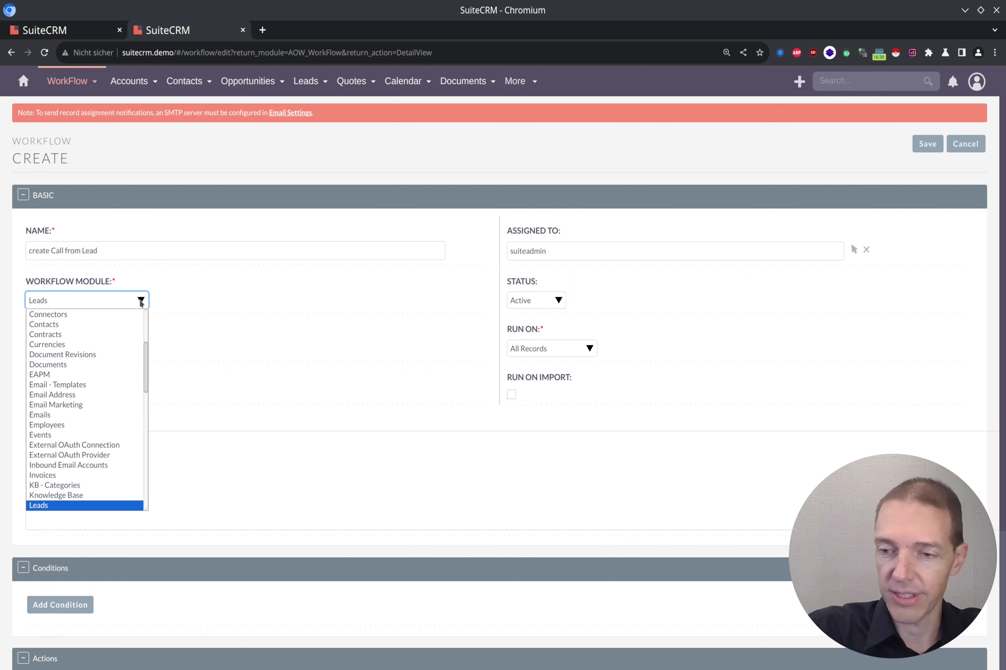
pyautogui.press('Return')
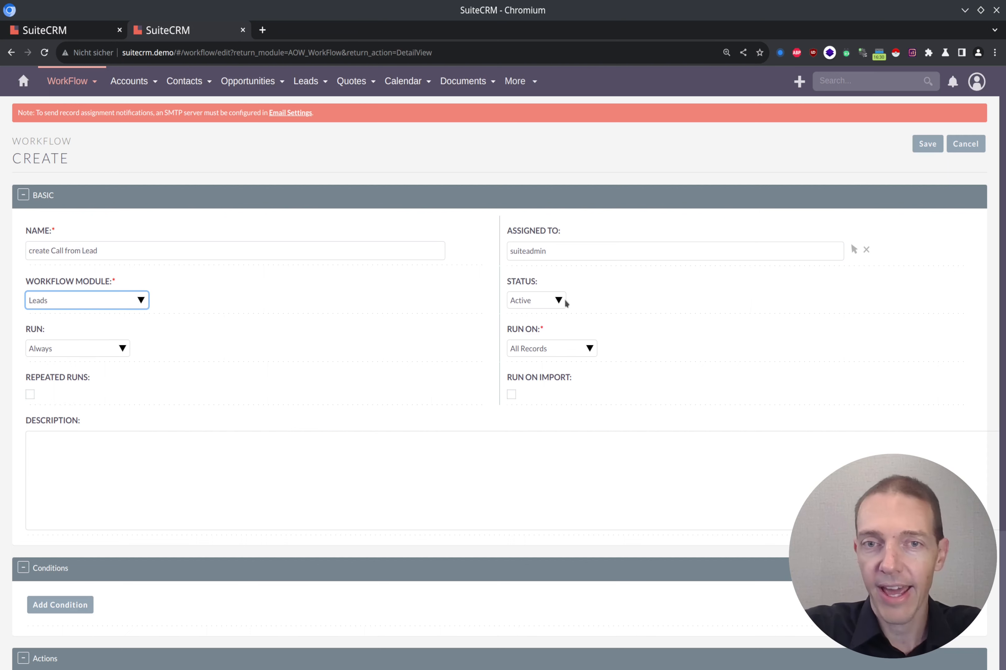
pyautogui.click(551, 302)
pyautogui.click(600, 315)
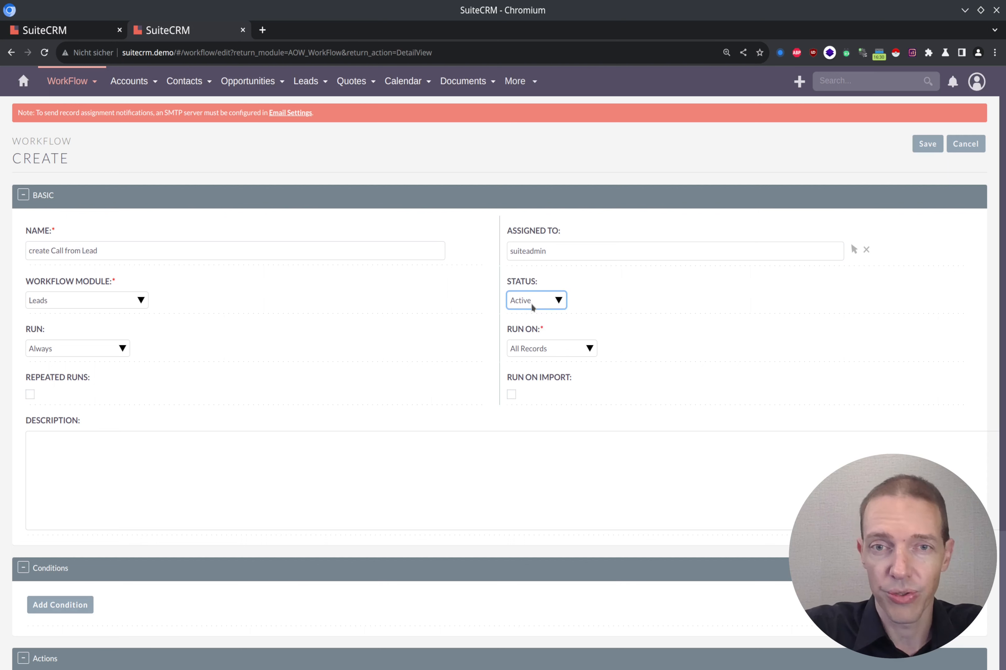
# Set the workflow to run Only On Save and only on New Records
pyautogui.click(66, 348)
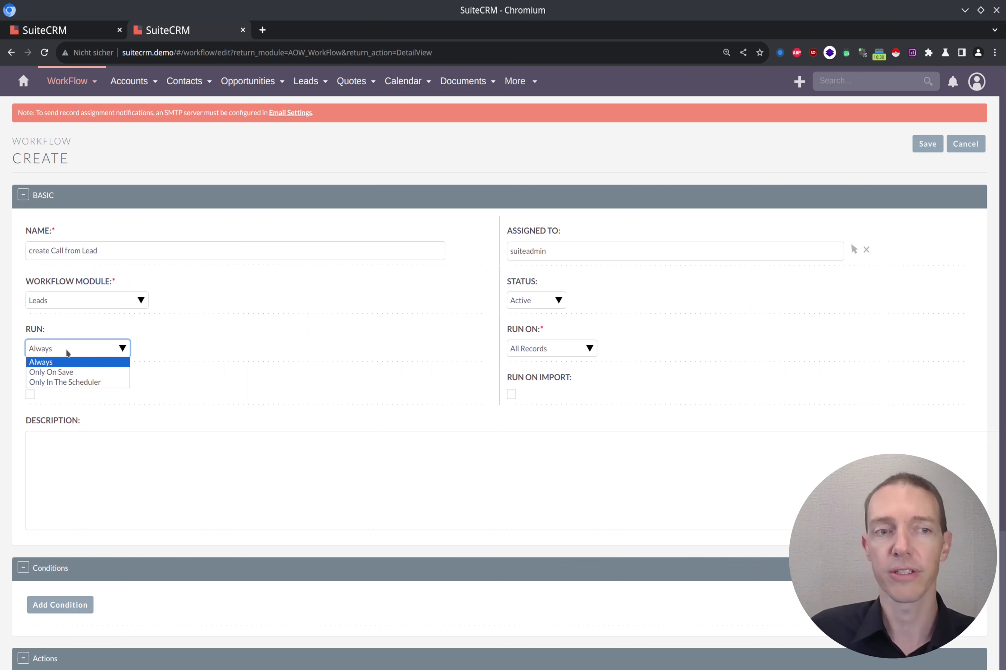
pyautogui.click(95, 374)
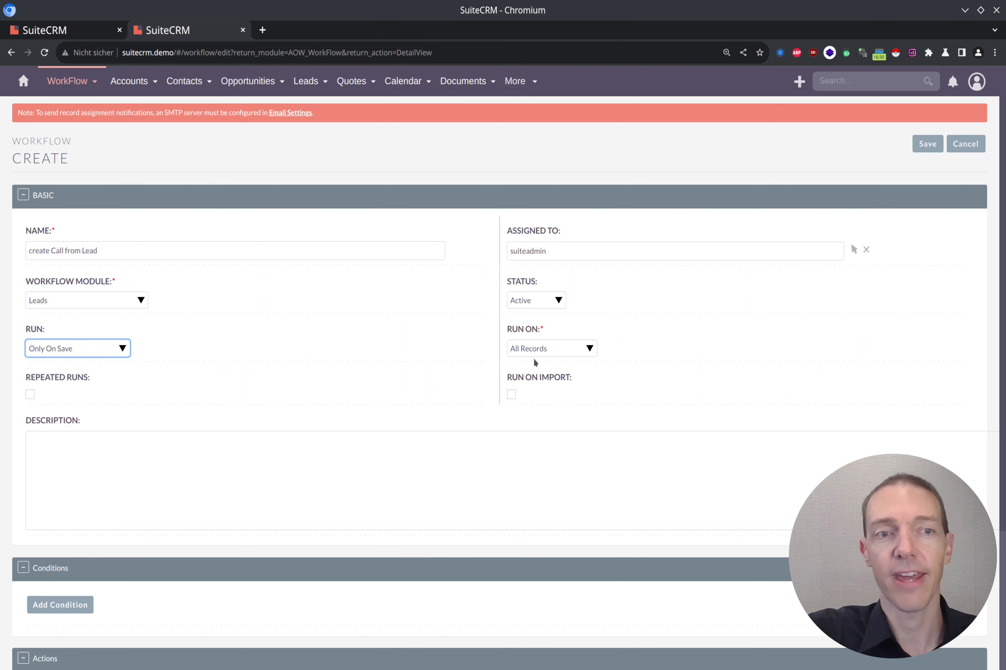
pyautogui.click(568, 350)
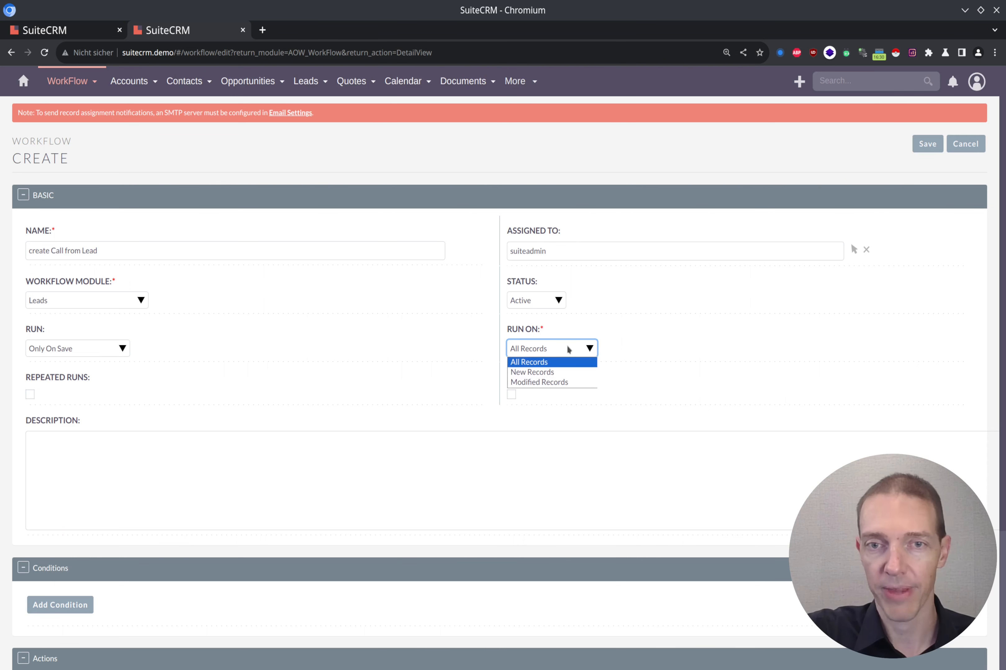
pyautogui.click(564, 373)
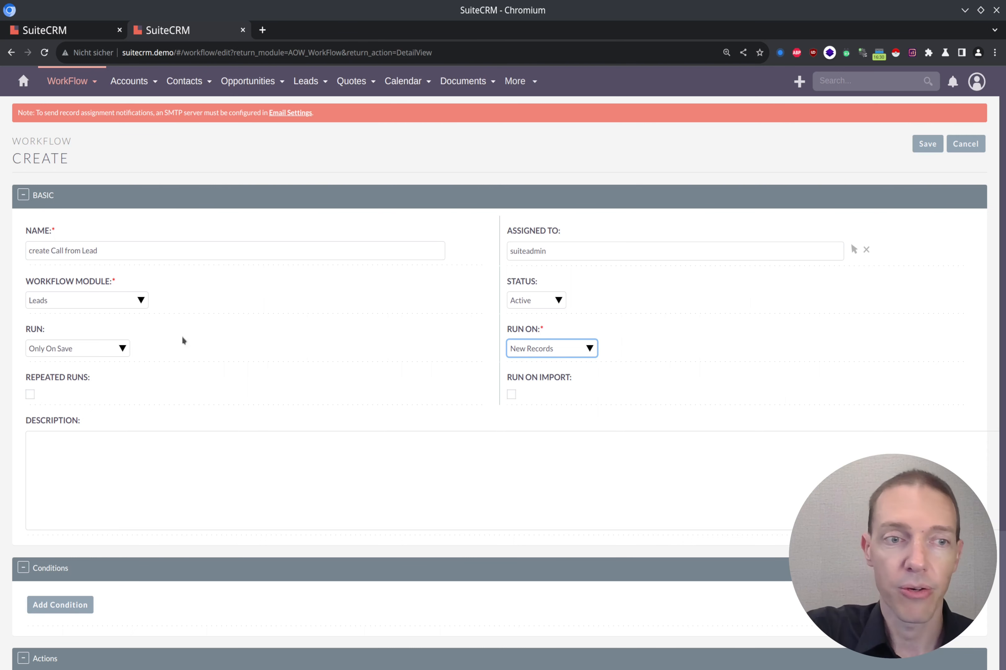
# Try Repeated Runs and running on Modified Records, and return to New Records with Repeated Runs off
pyautogui.click(28, 395)
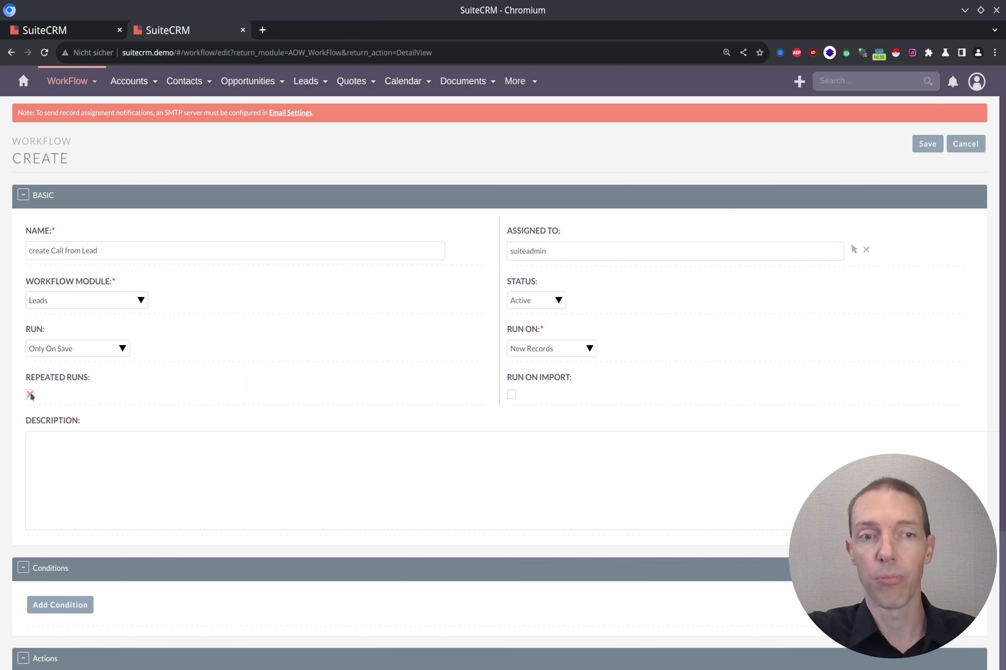
pyautogui.click(538, 348)
pyautogui.click(548, 382)
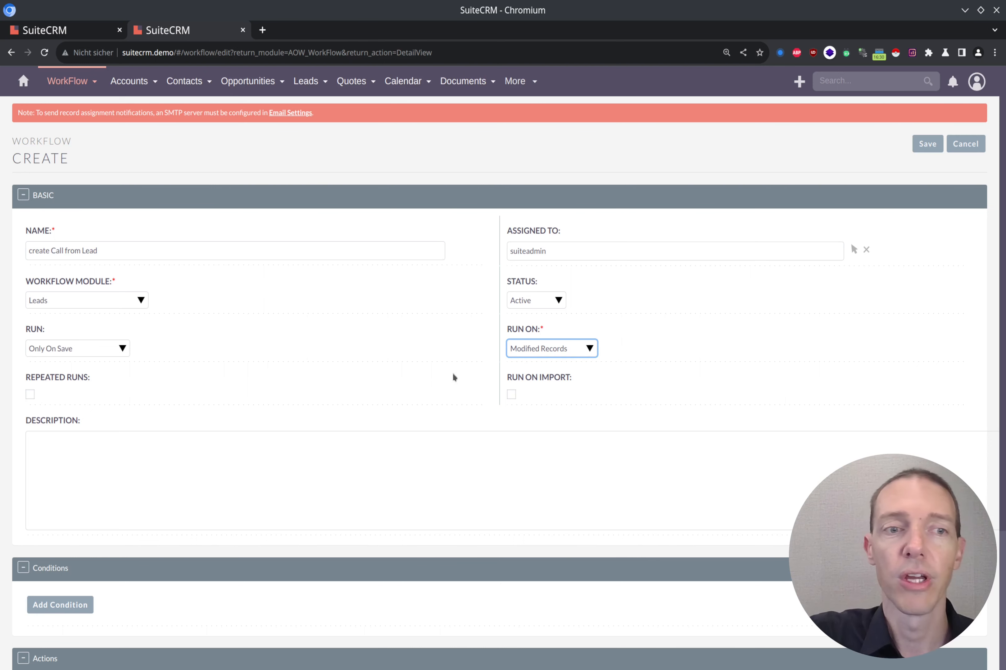
pyautogui.click(522, 351)
pyautogui.click(571, 372)
pyautogui.click(450, 410)
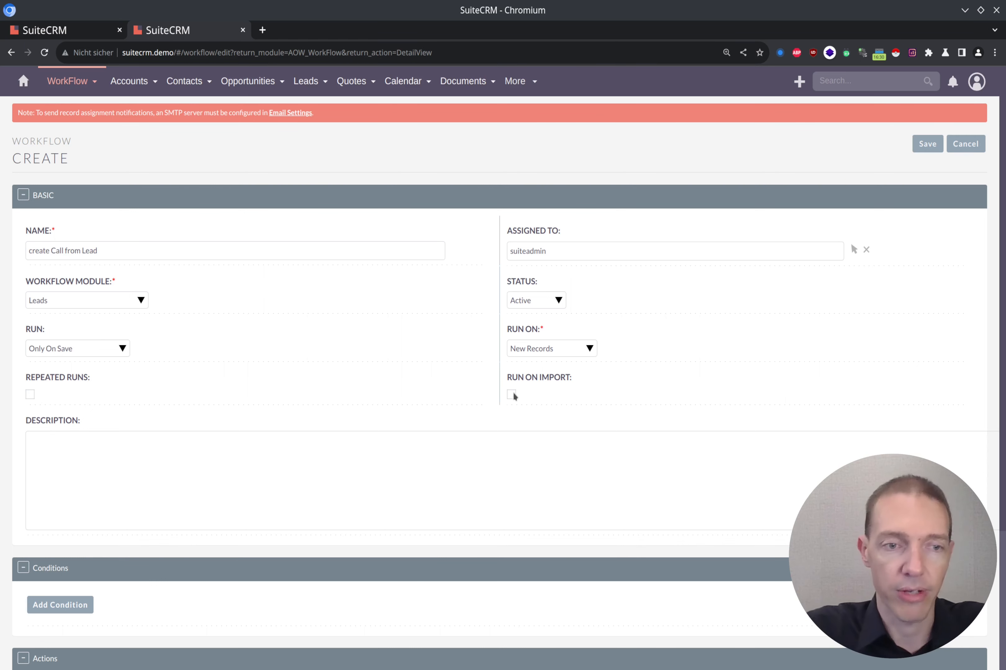
# Add a Leads condition requiring the field Lead Source to be Equal To the Value Web Site
pyautogui.scroll(-4, 411, 389)
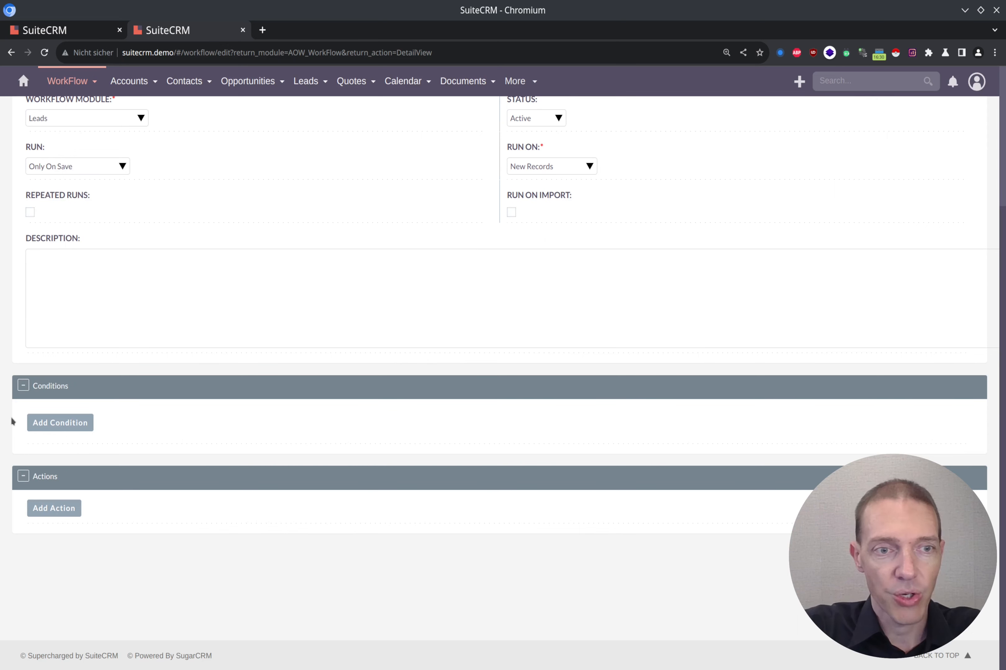
pyautogui.click(61, 425)
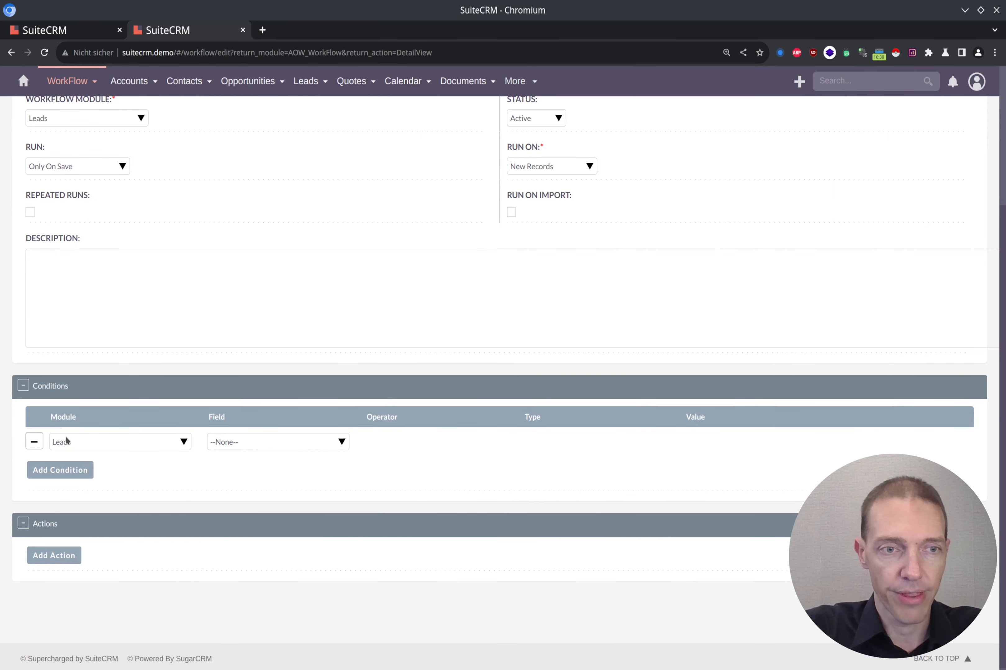
pyautogui.click(272, 443)
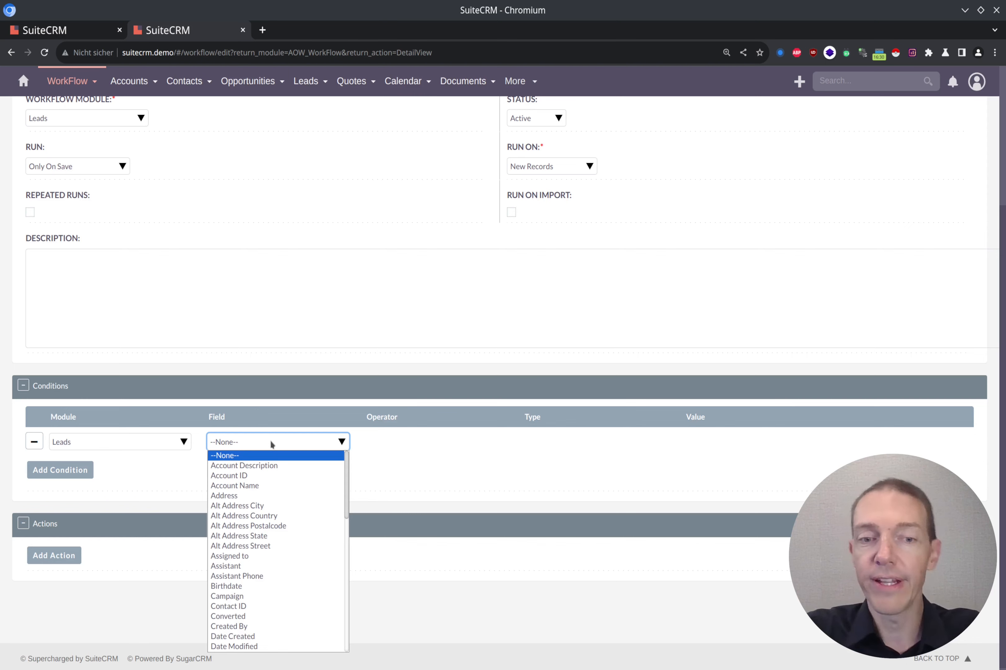
pyautogui.write('lead')
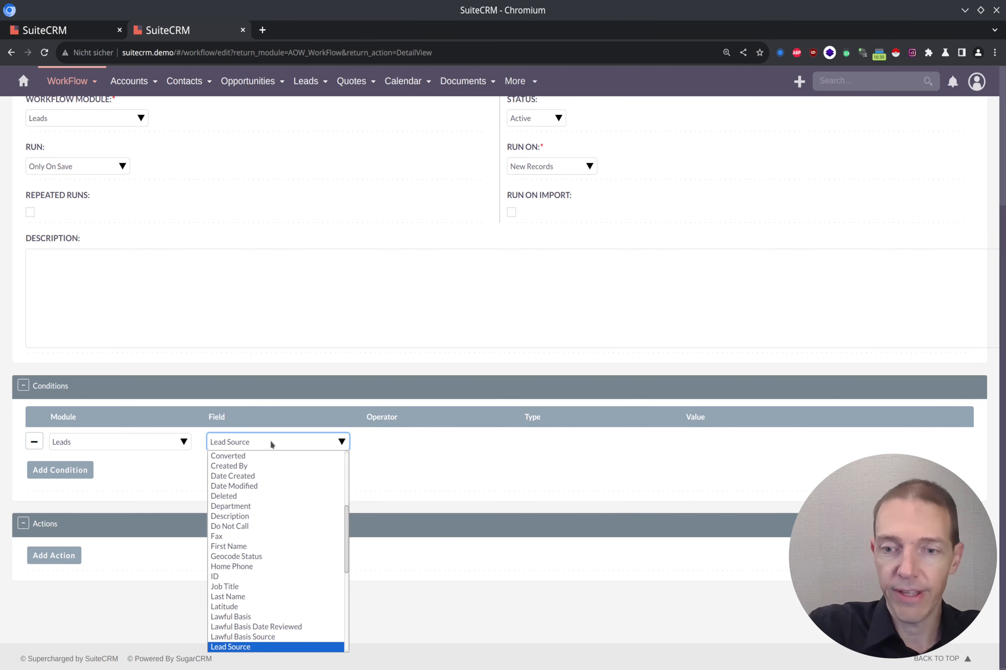
pyautogui.press('Return')
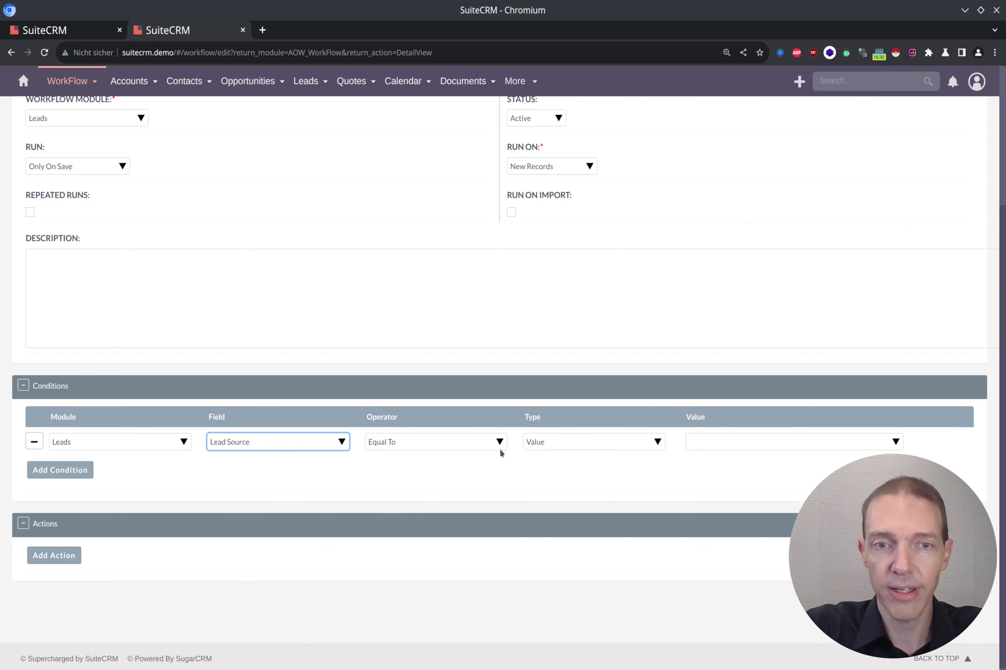
pyautogui.click(717, 442)
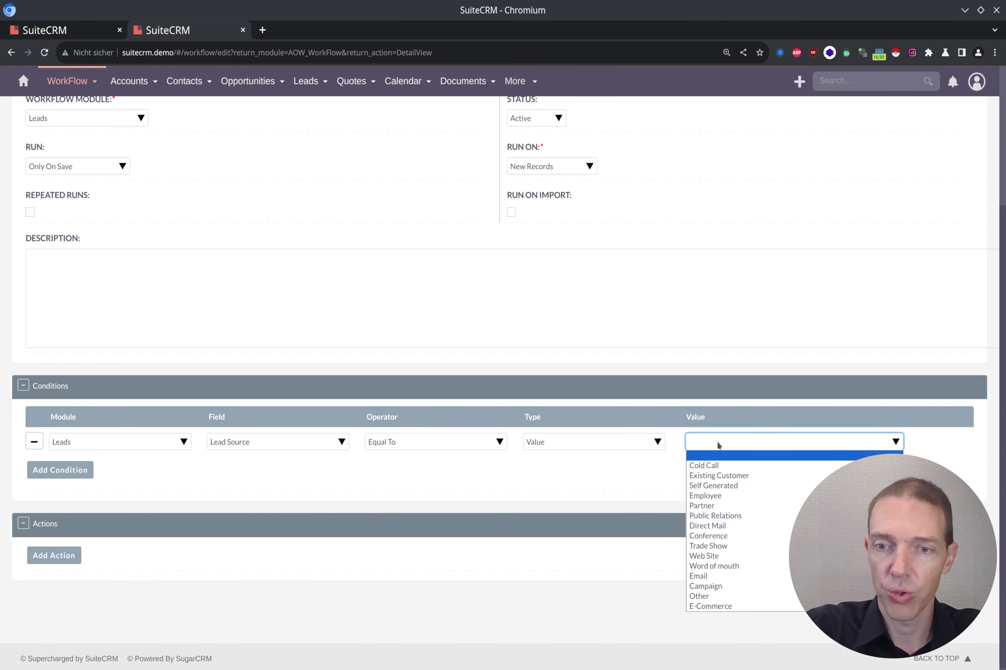
pyautogui.click(719, 557)
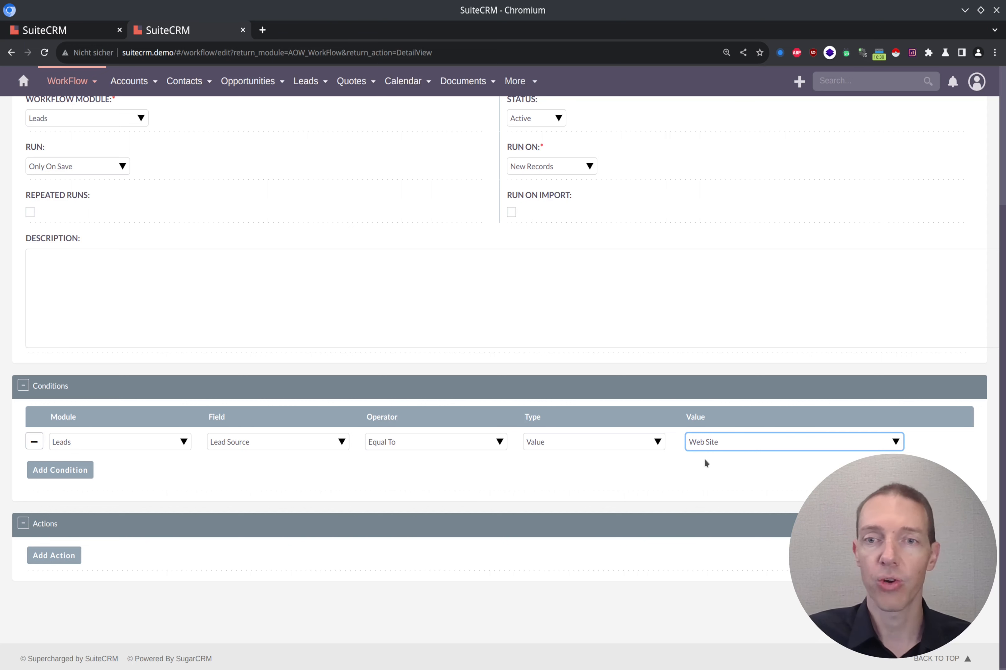
pyautogui.click(758, 467)
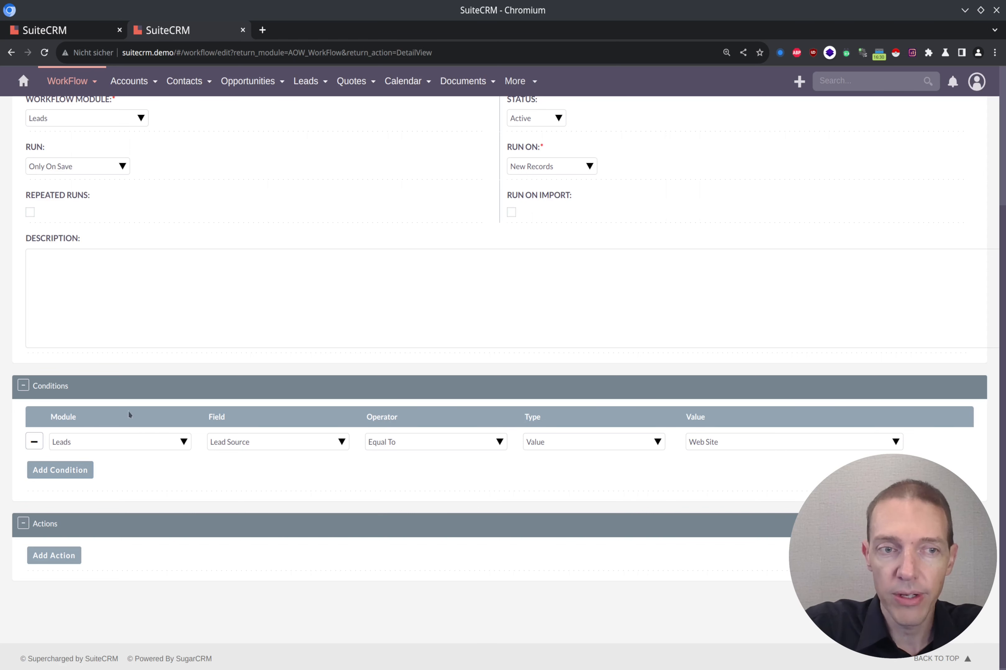
# Add a Create Record action to the workflow and name it "Call"
pyautogui.click(55, 555)
pyautogui.scroll(-1, 259, 476)
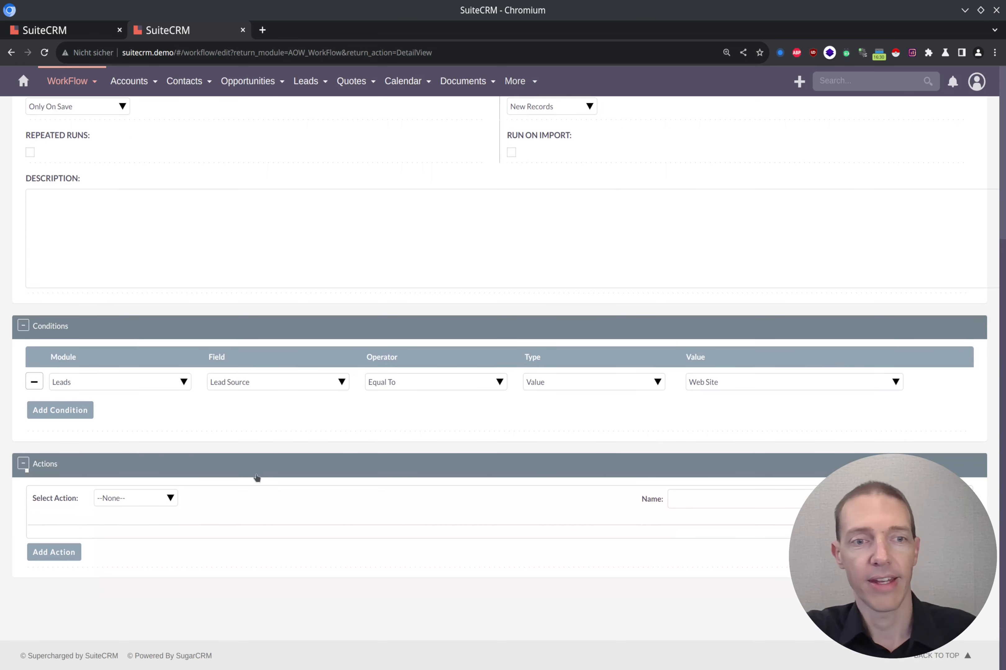
pyautogui.click(157, 503)
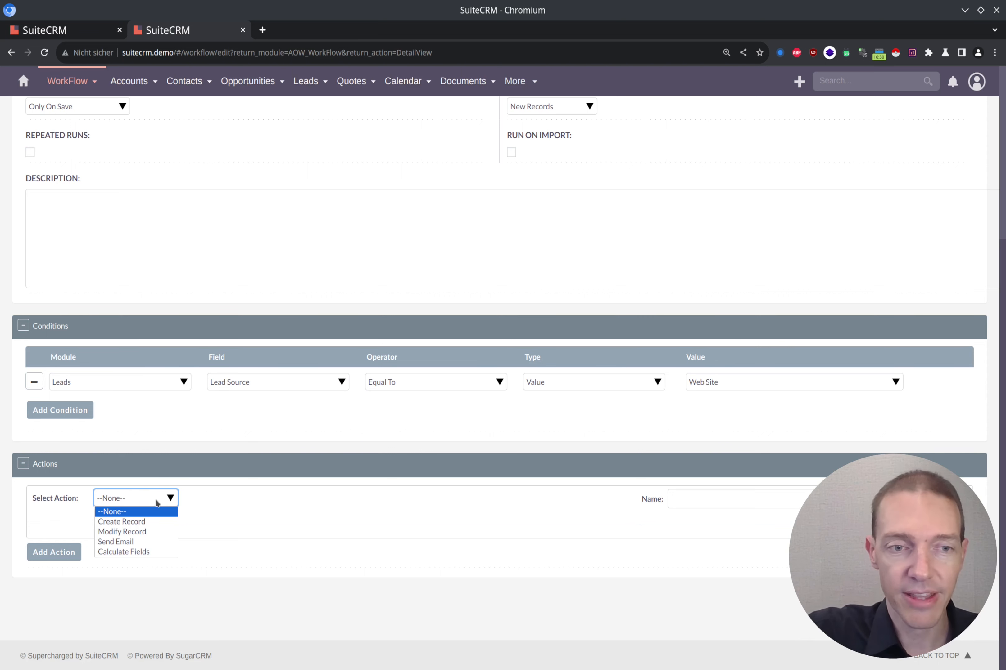
pyautogui.click(158, 522)
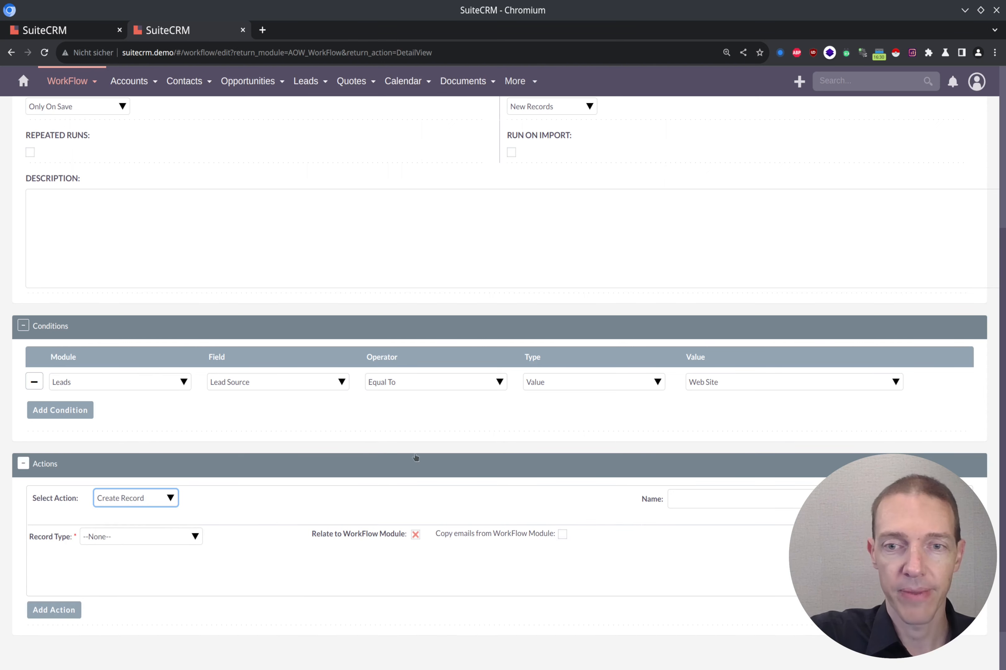
pyautogui.scroll(-1, 519, 462)
pyautogui.click(724, 440)
pyautogui.write('Crea')
pyautogui.press('BackSpace')
pyautogui.press('BackSpace')
pyautogui.press('BackSpace')
pyautogui.write('all')
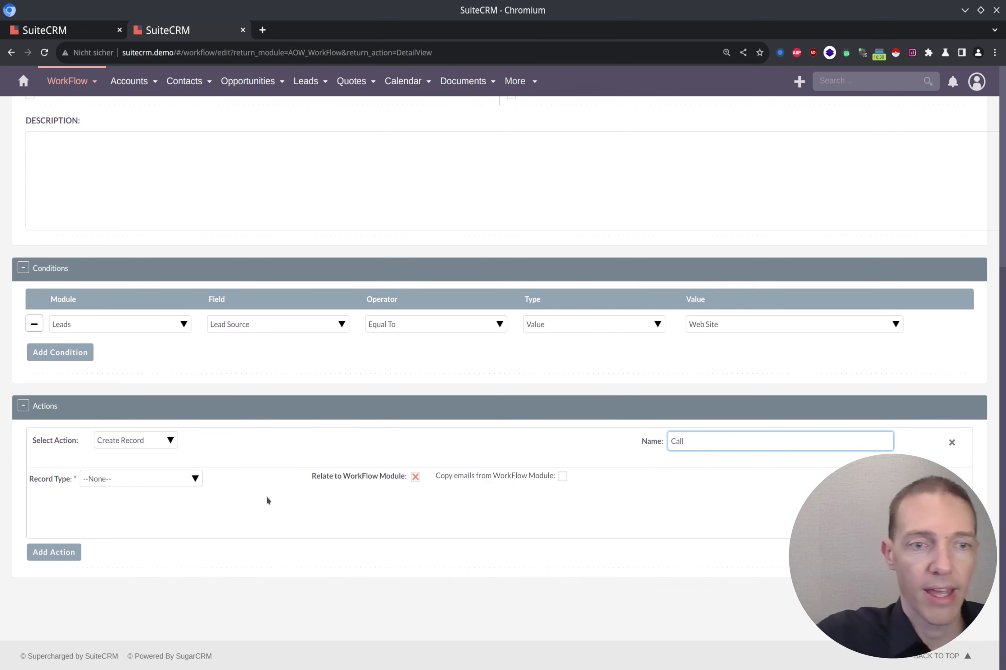
# Set the record type of the Create Record action to Calls
pyautogui.click(149, 479)
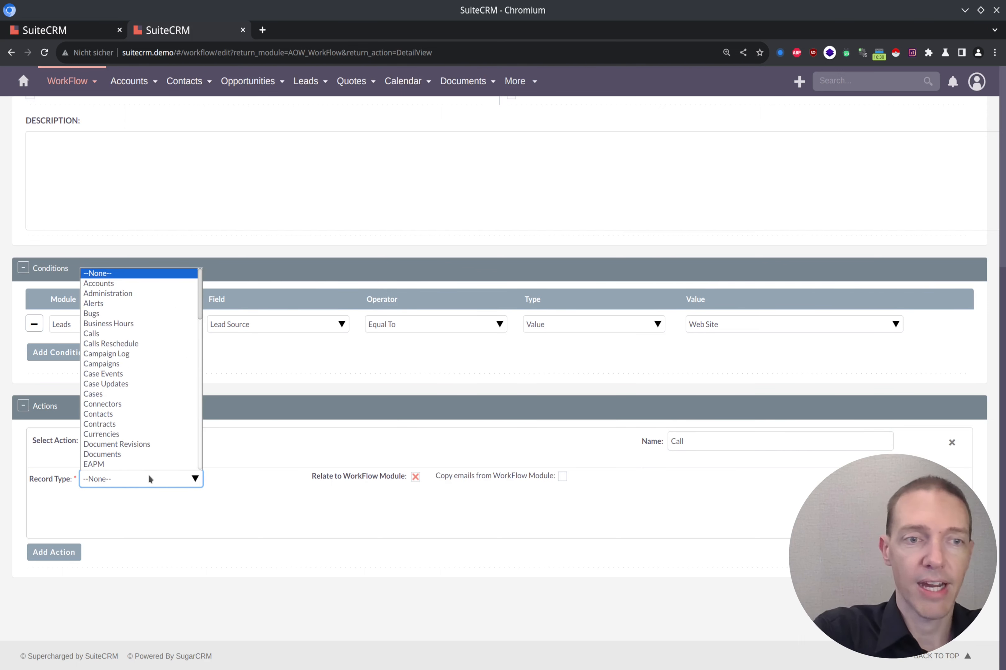
pyautogui.press('c')
pyautogui.press('Return')
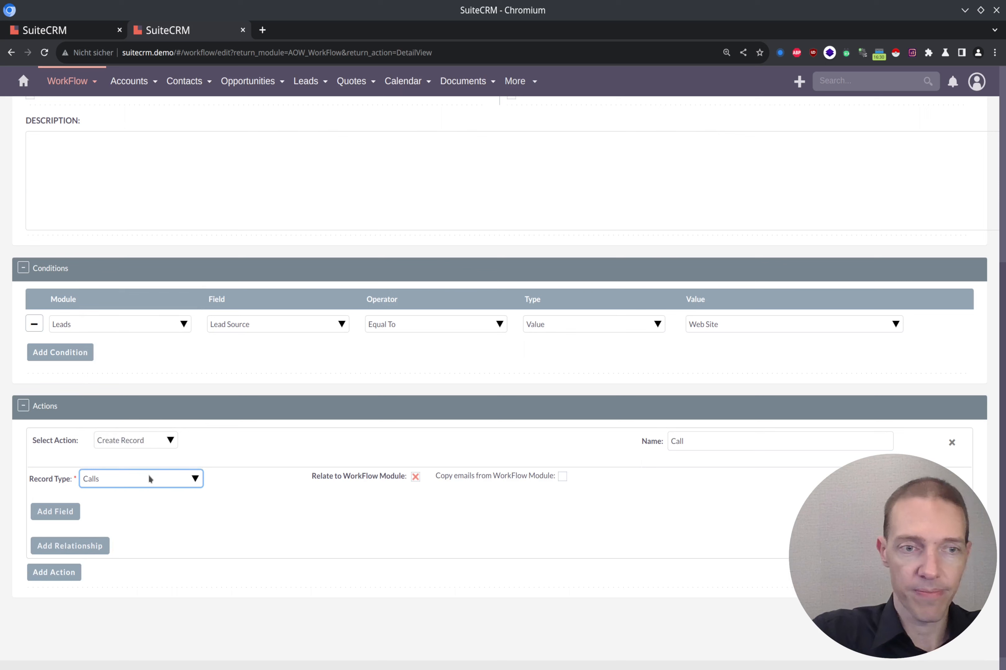
pyautogui.moveTo(314, 478); pyautogui.dragTo(398, 482)
pyautogui.click(406, 480)
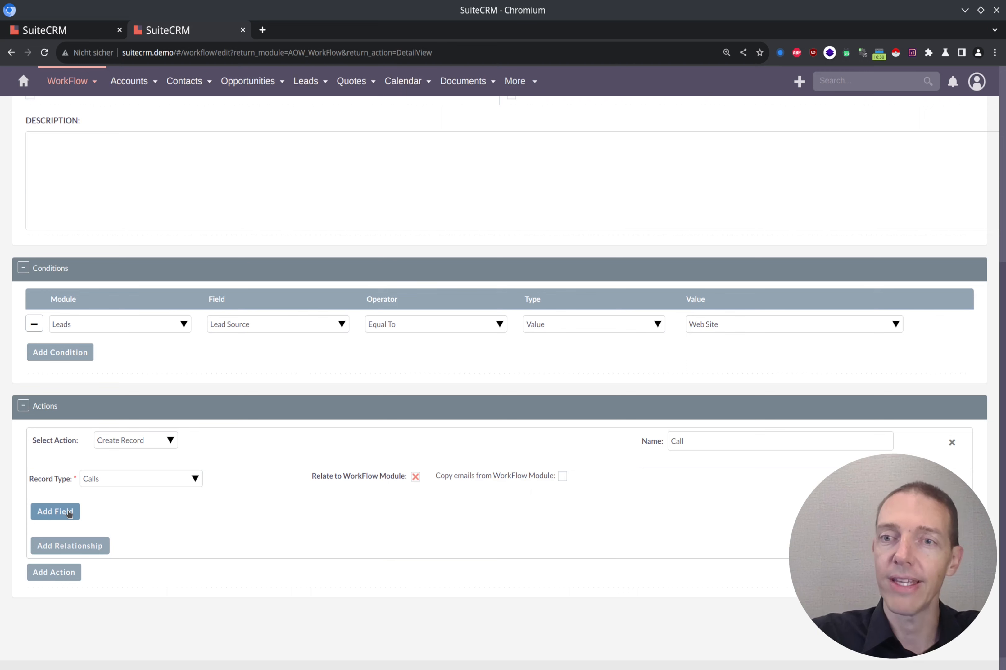
# Add the Assigned to field to the new call and fill it from the lead's Assigned to field
pyautogui.scroll(-1, 205, 485)
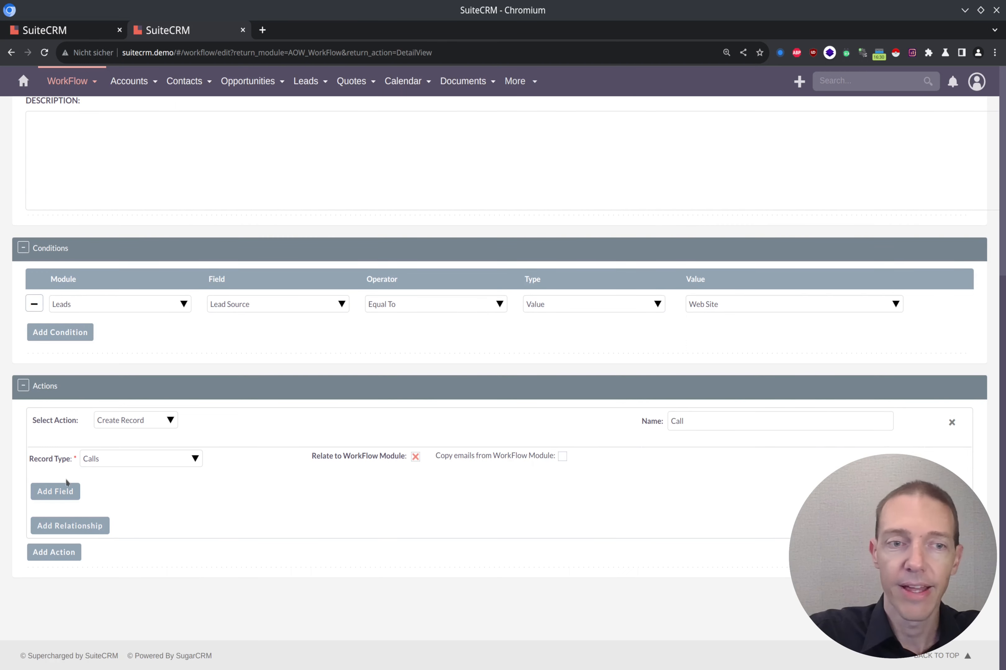
pyautogui.click(63, 494)
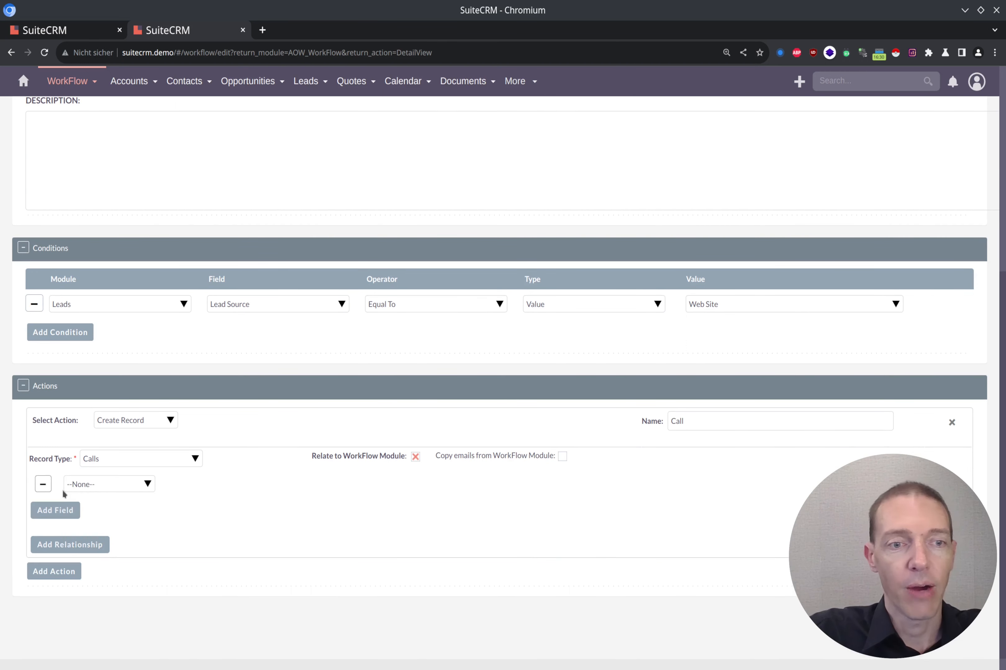
pyautogui.click(117, 487)
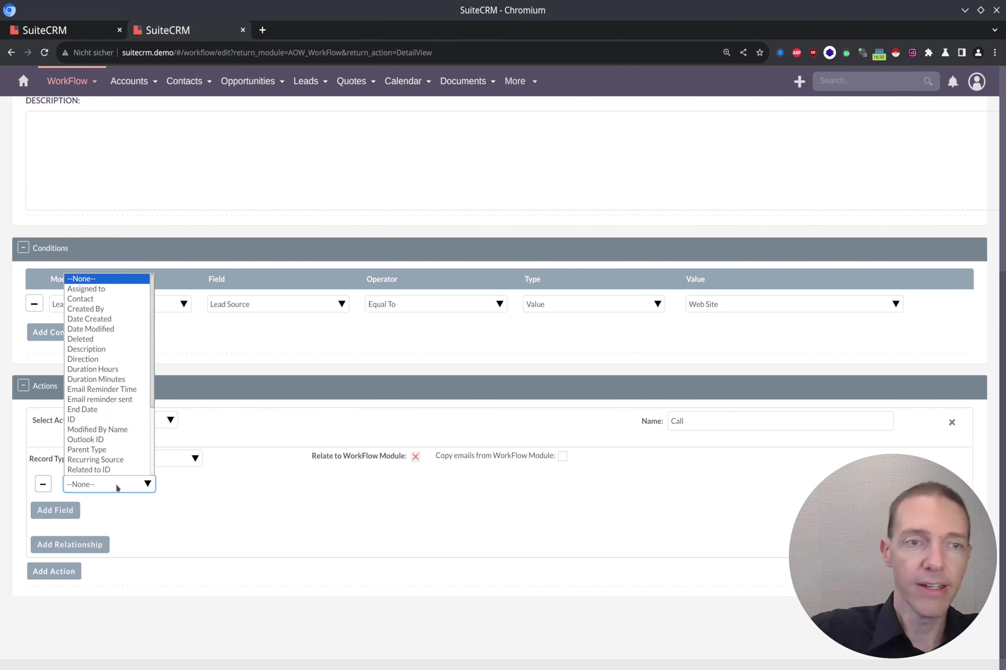
pyautogui.press('Down')
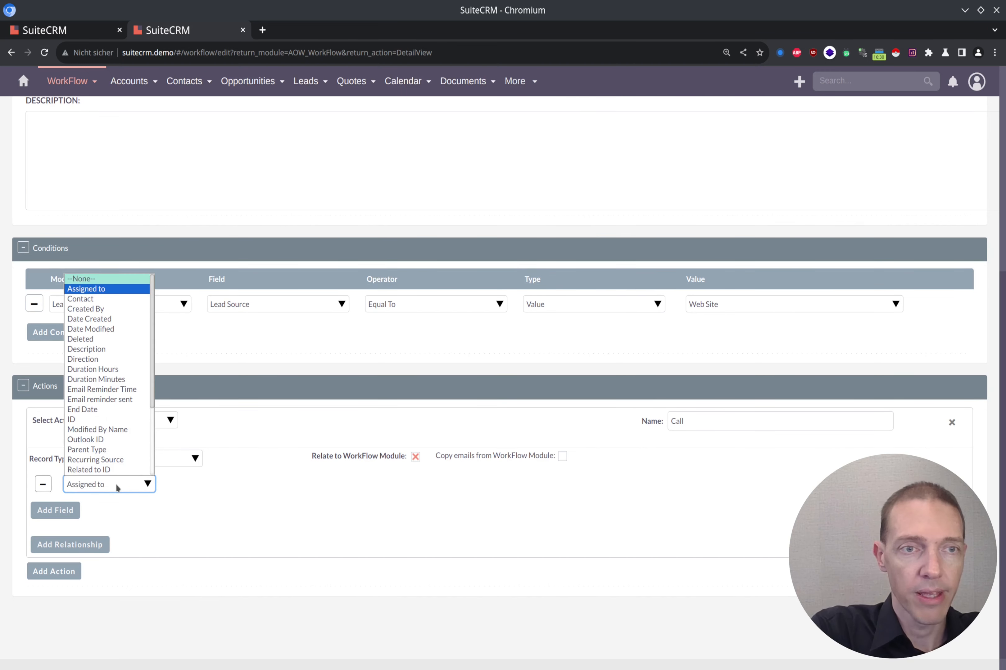
pyautogui.press('Return')
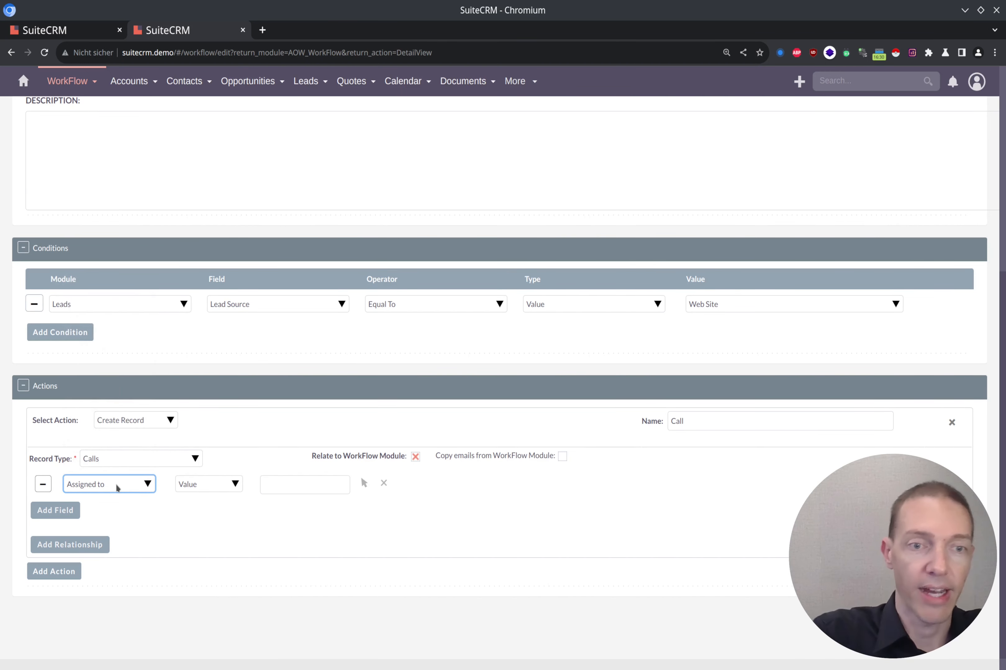
pyautogui.click(225, 488)
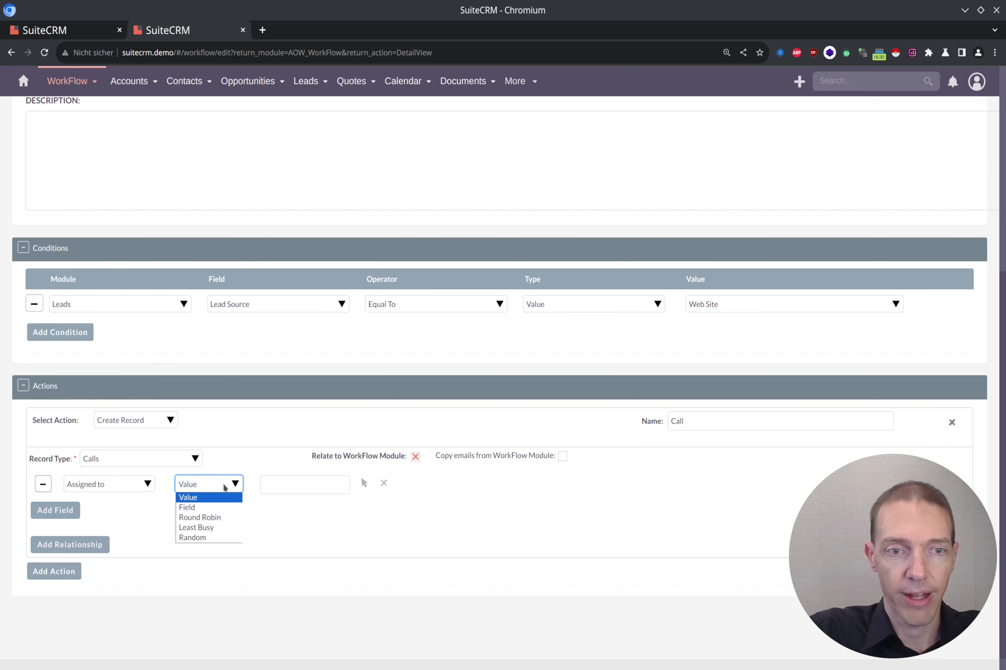
pyautogui.click(225, 508)
pyautogui.click(234, 487)
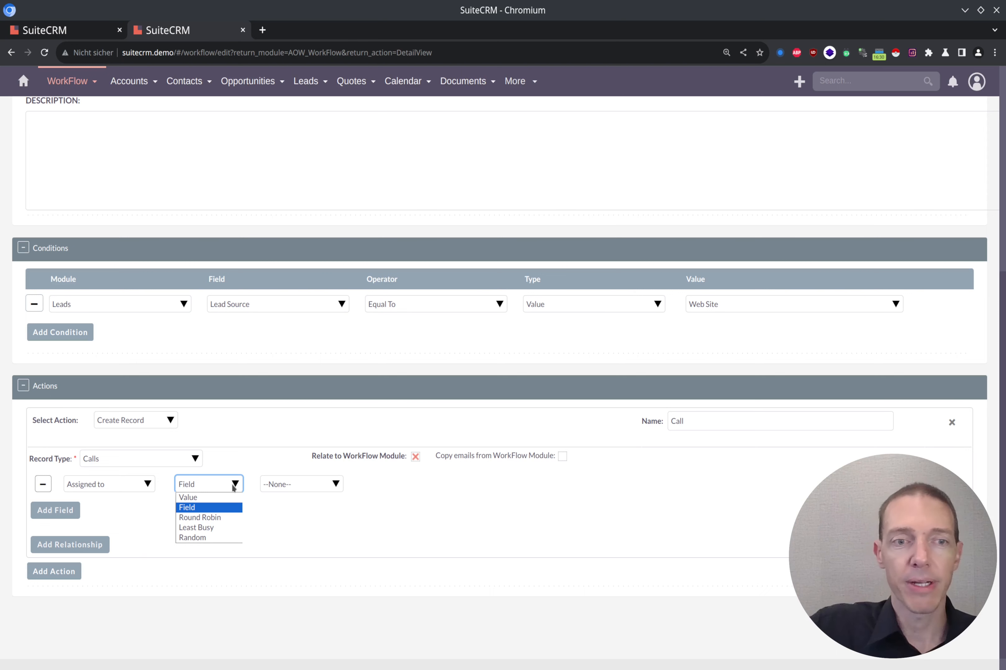
pyautogui.click(225, 508)
pyautogui.click(302, 484)
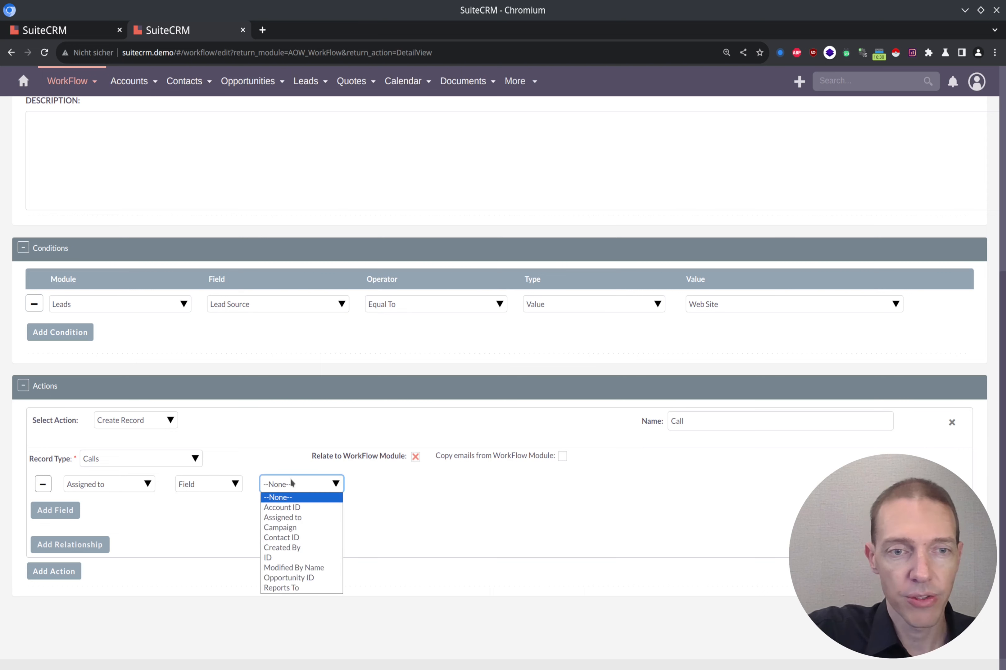
pyautogui.click(312, 518)
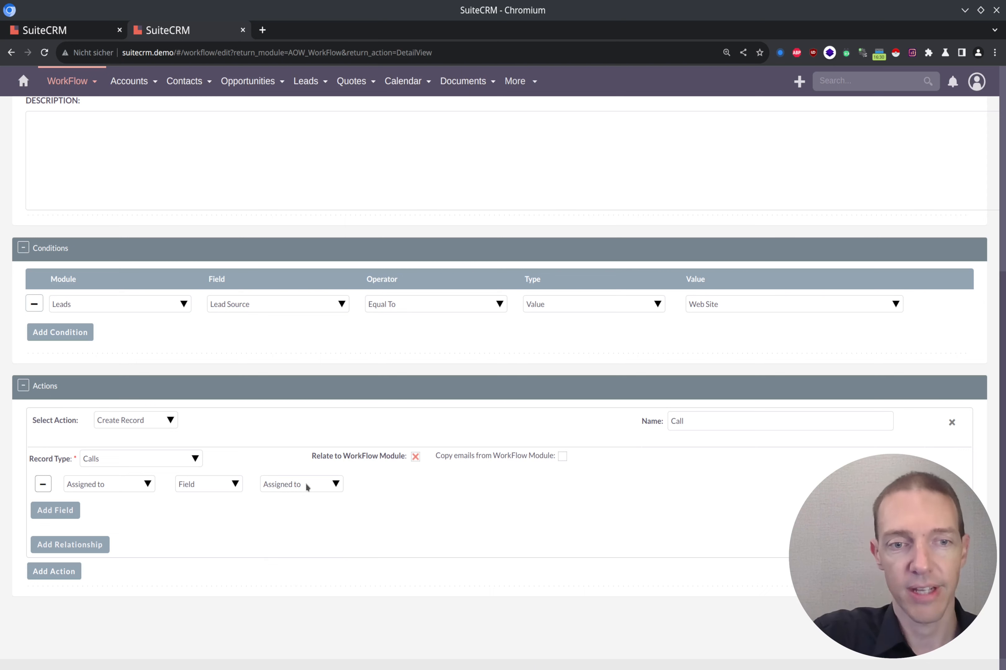
# Add the Subject field to the call with the Value "First discovery call (from website form)"
pyautogui.click(45, 512)
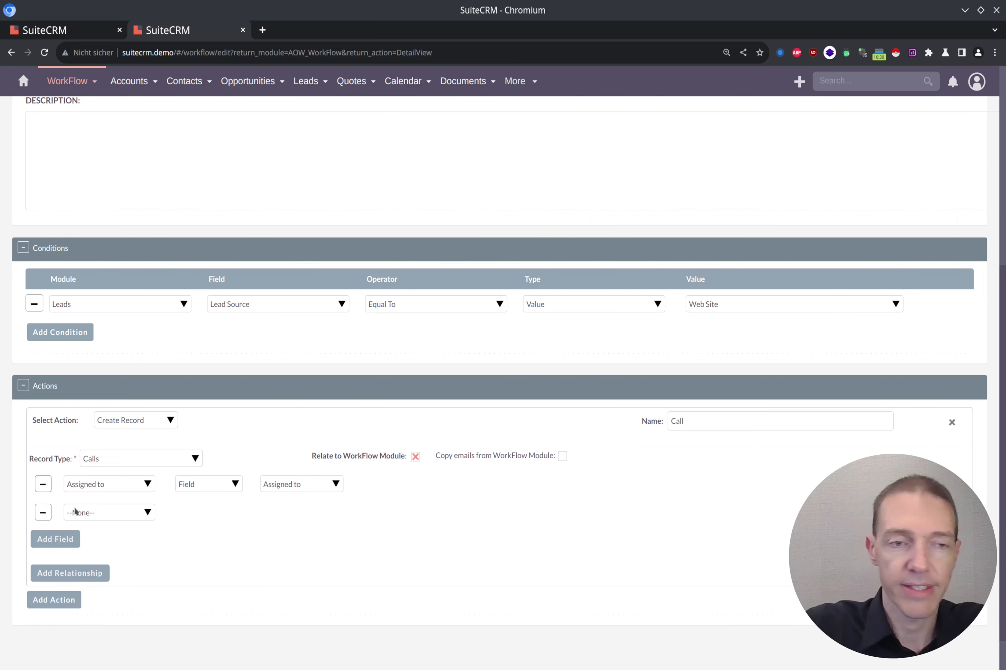
pyautogui.click(87, 514)
pyautogui.write('su')
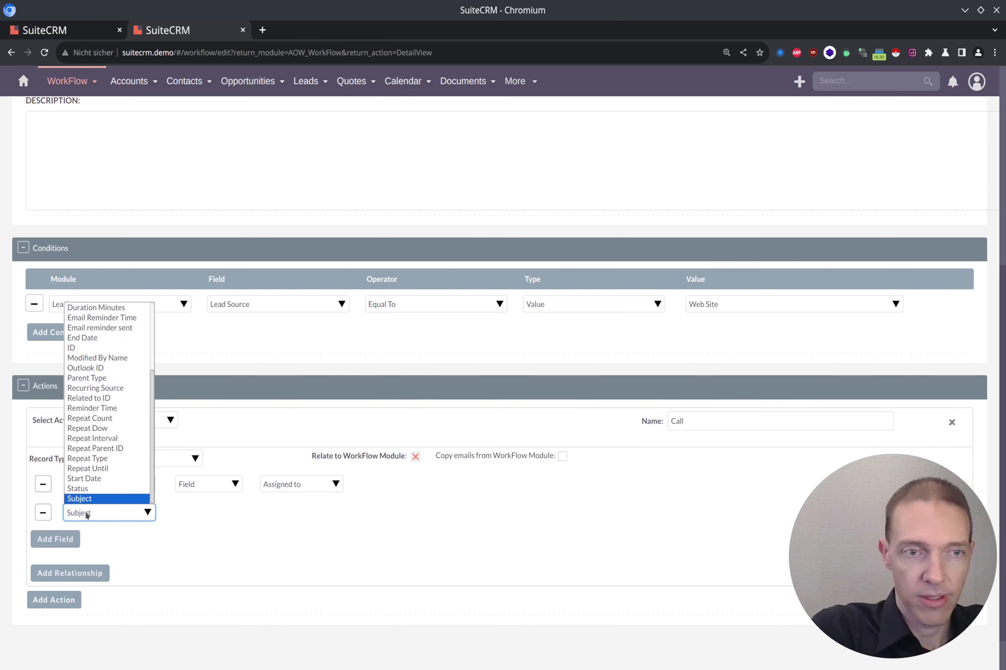
pyautogui.press('Return')
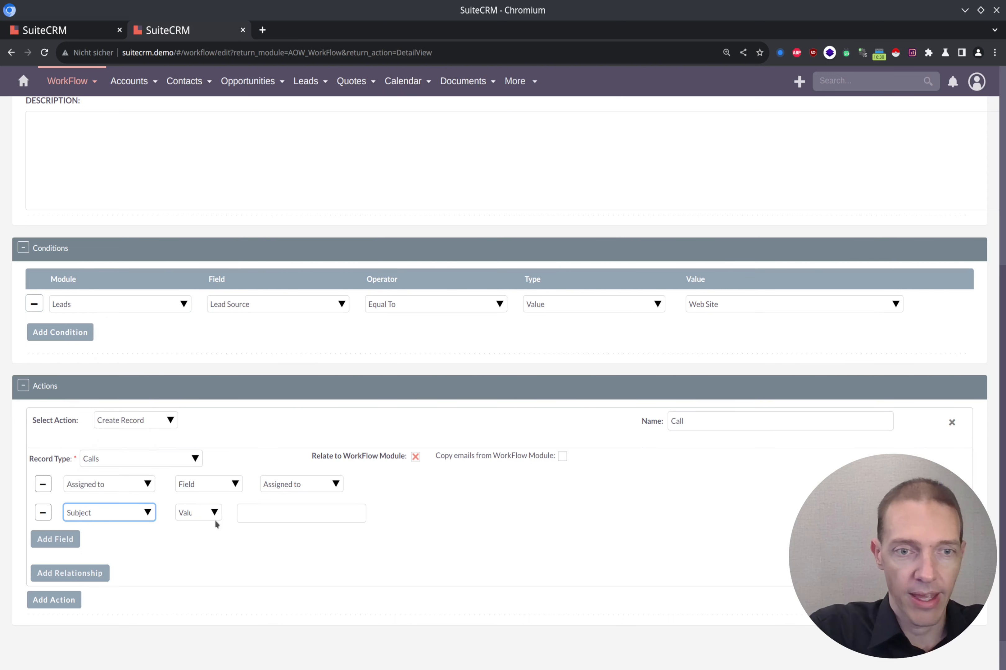
pyautogui.click(272, 511)
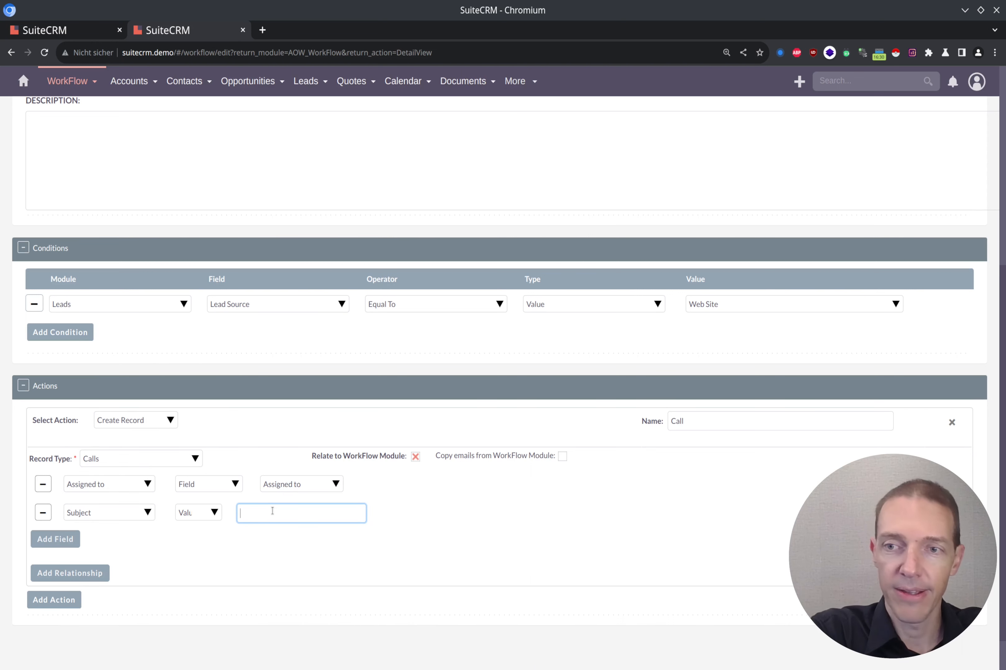
pyautogui.write('First dis')
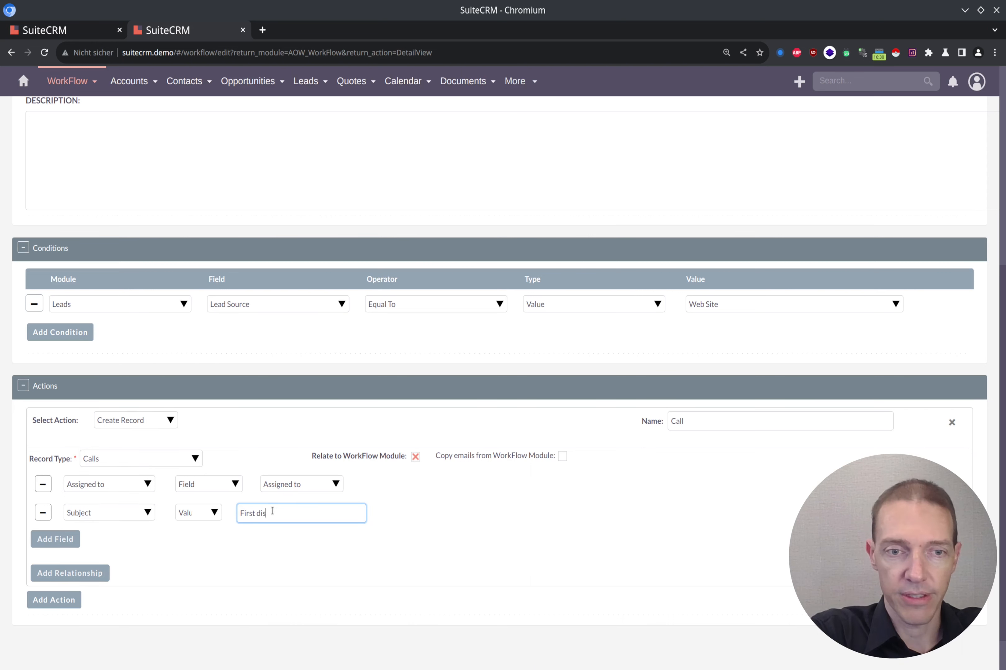
pyautogui.write('covery call')
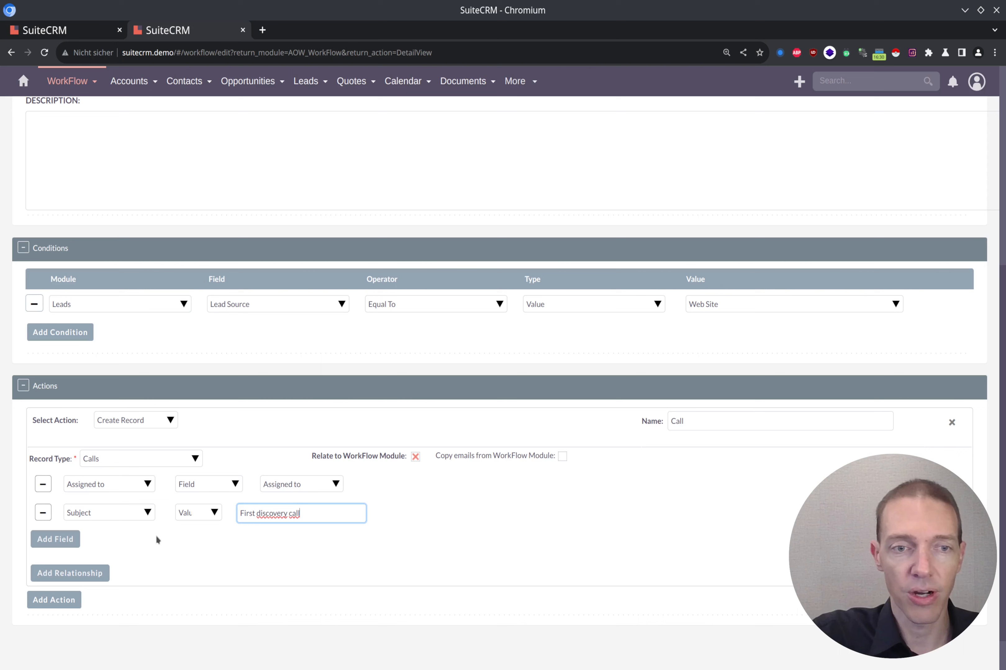
pyautogui.write(' (')
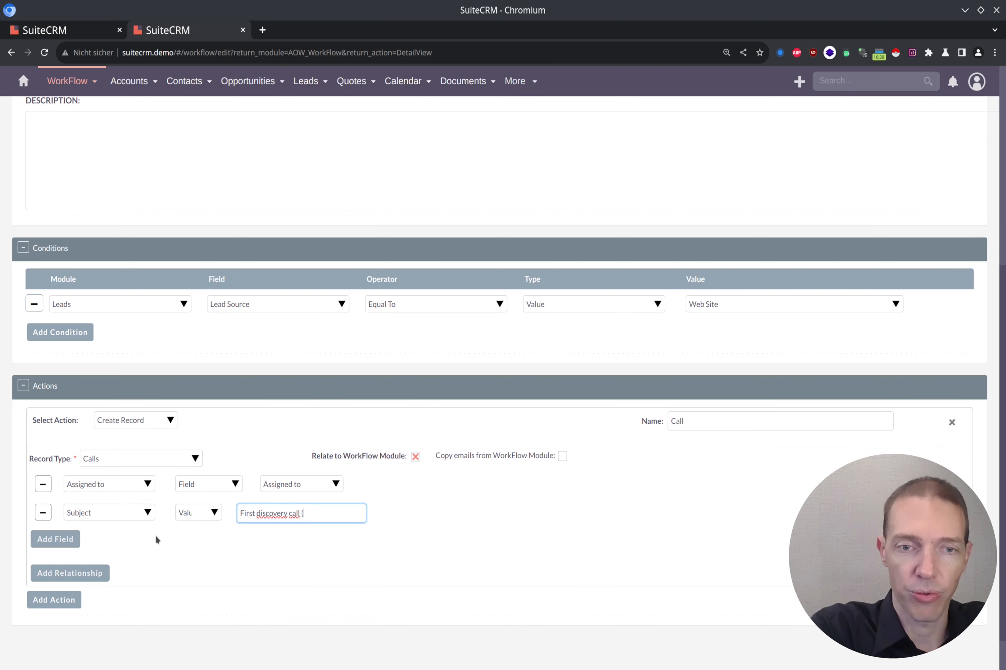
pyautogui.write('from Website')
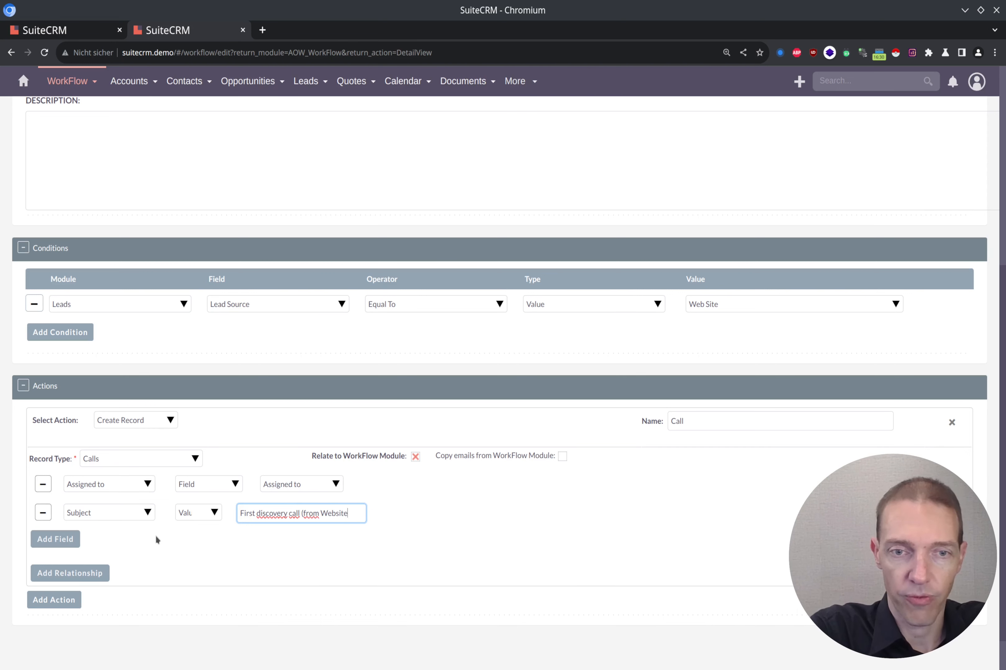
pyautogui.write(' form)')
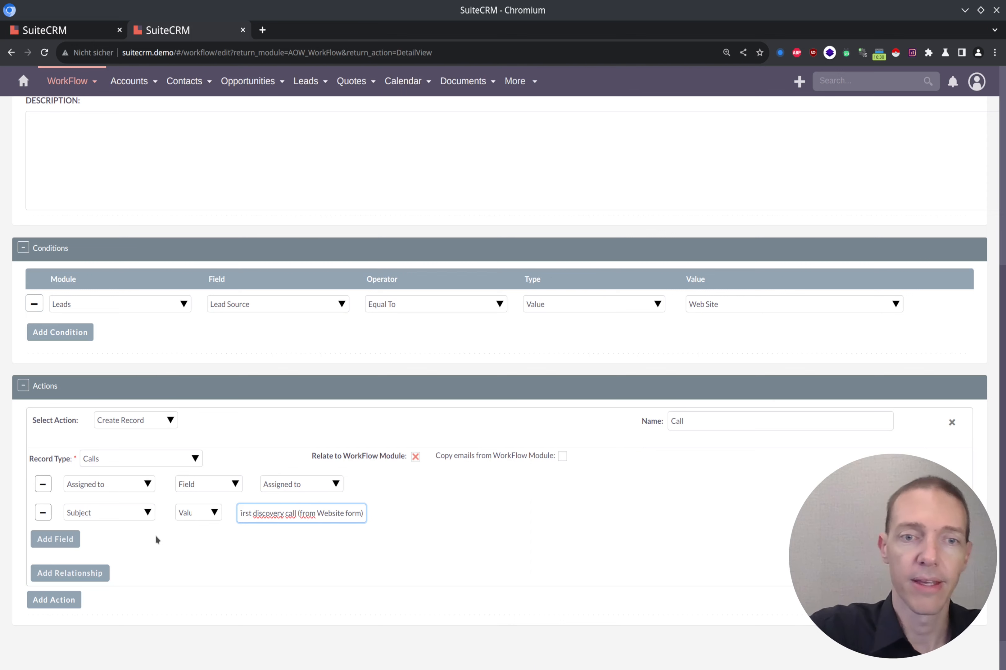
pyautogui.click(324, 514)
pyautogui.press('BackSpace')
pyautogui.write('w')
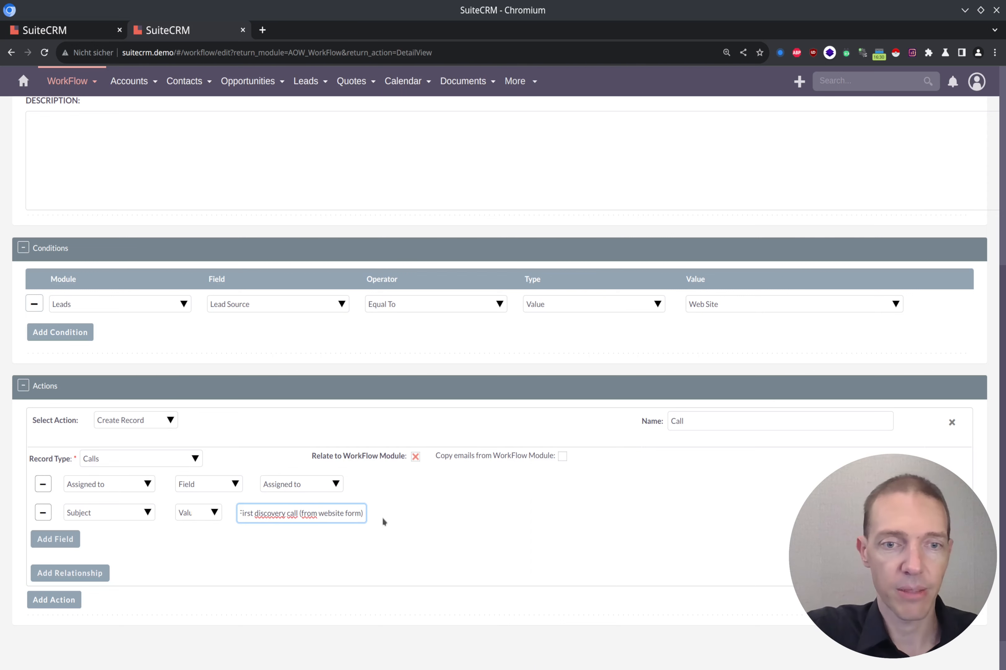
# Add the Start Date field to the call and set its value type to Date
pyautogui.click(55, 539)
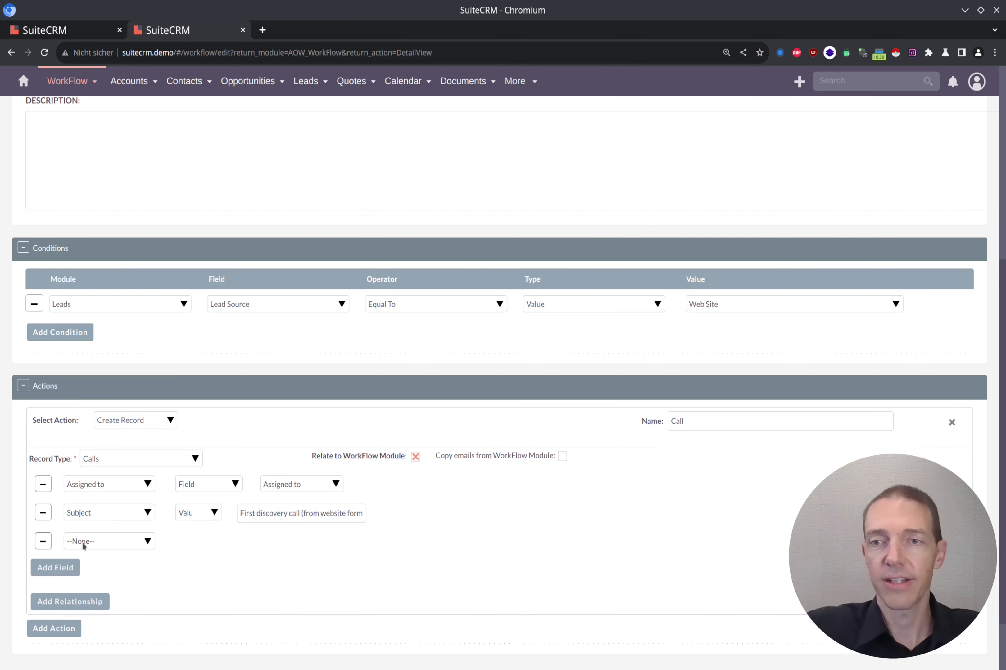
pyautogui.click(82, 541)
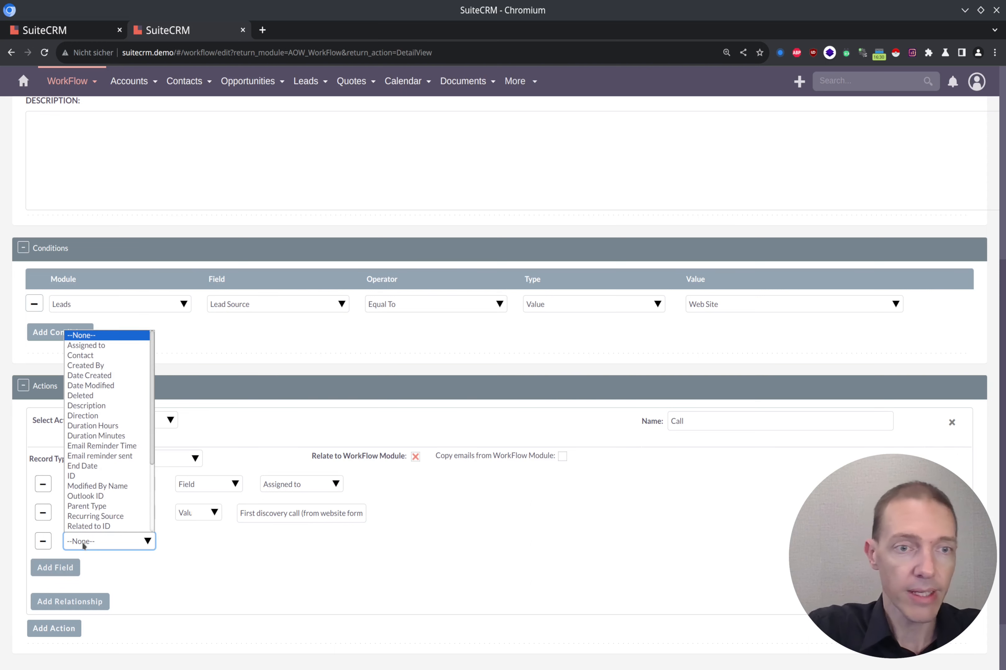
pyautogui.press('s')
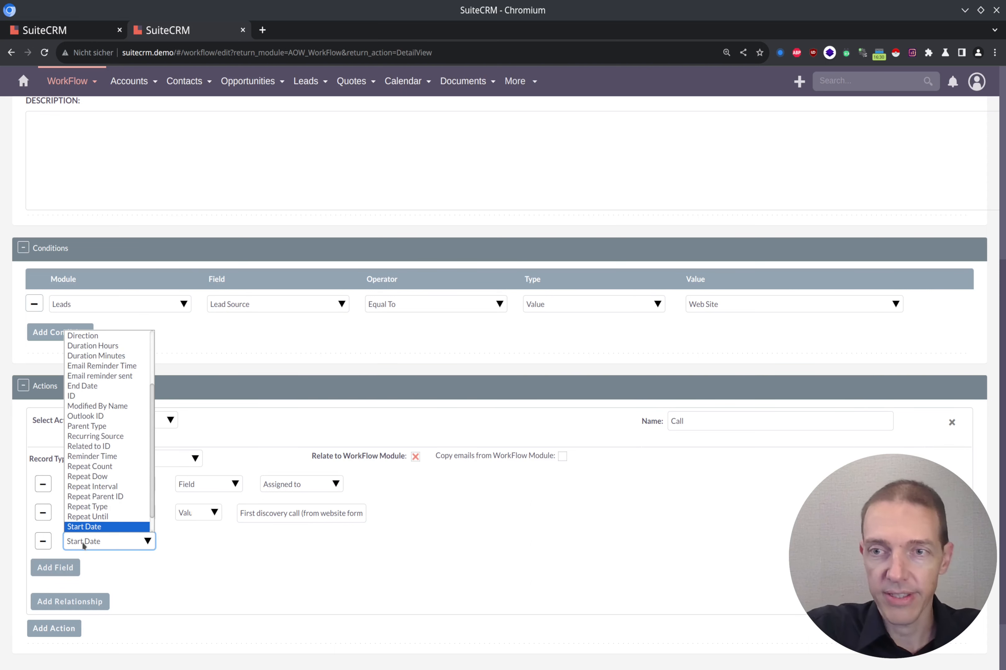
pyautogui.press('Return')
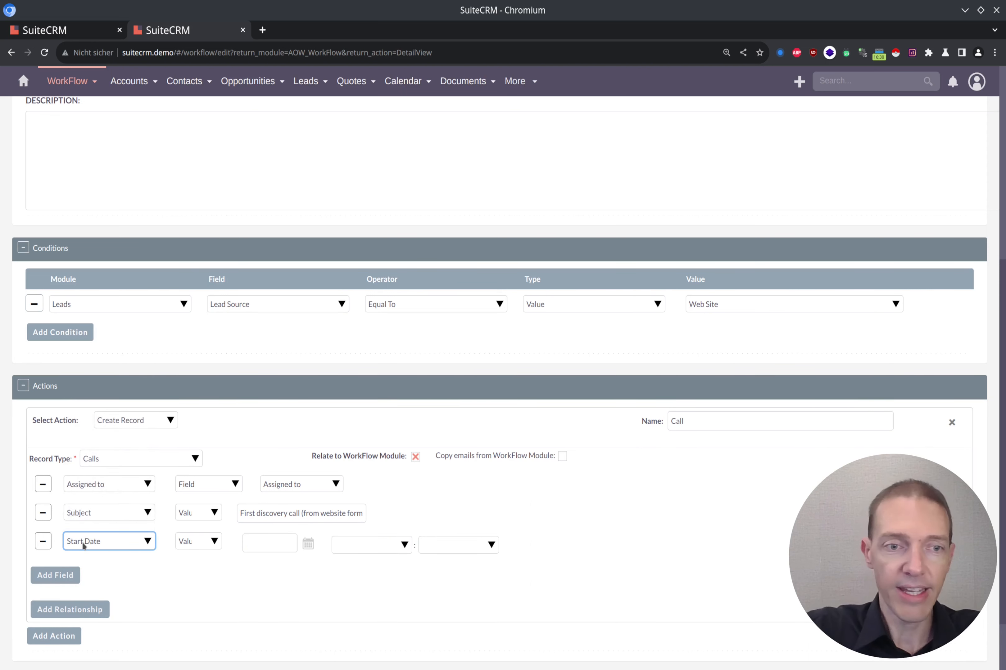
pyautogui.click(208, 543)
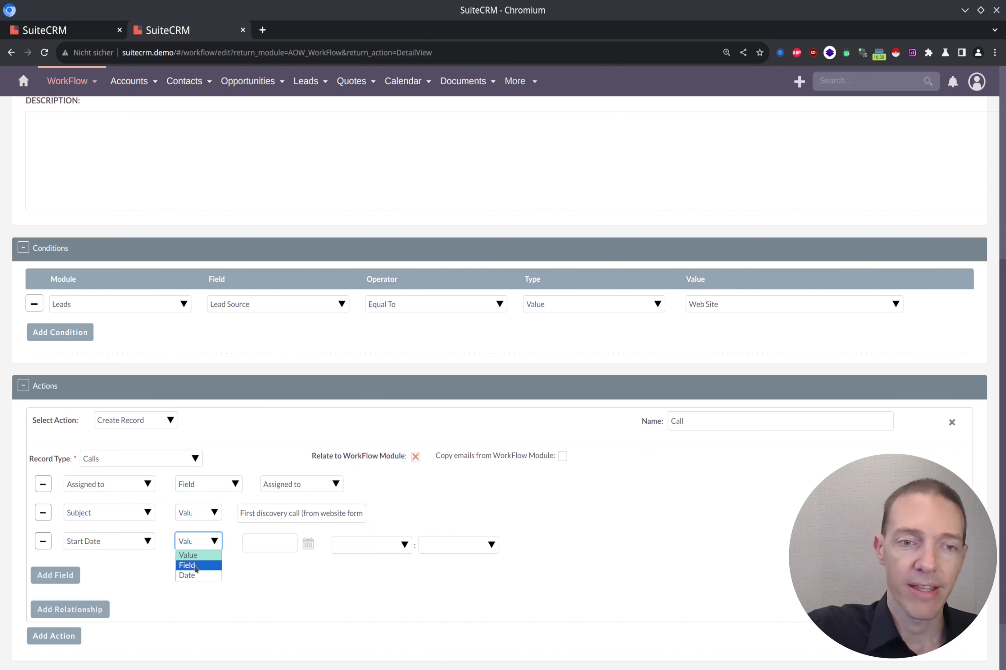
pyautogui.click(190, 576)
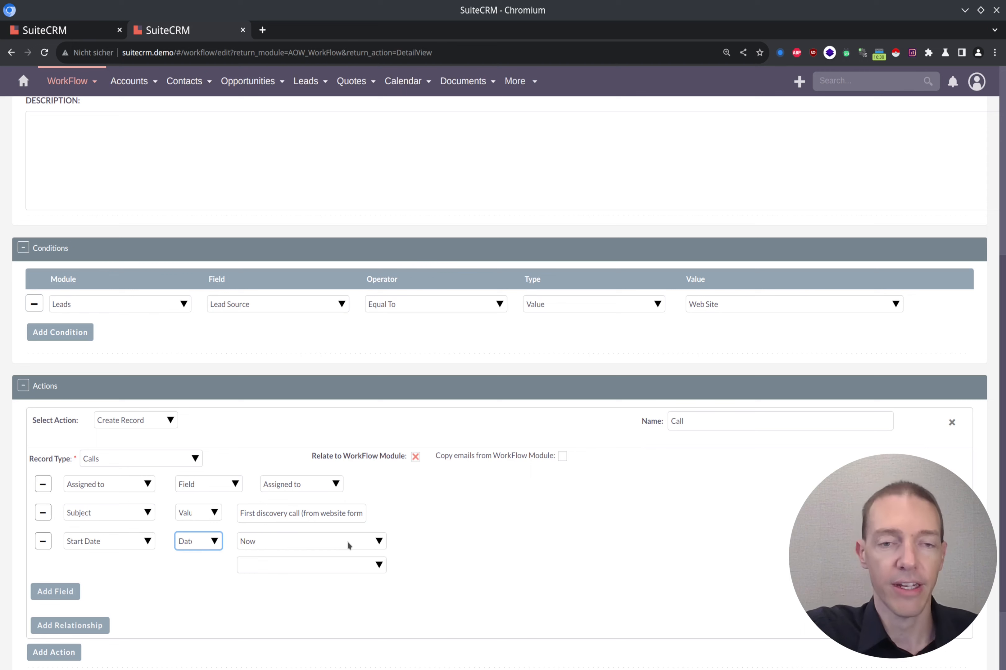
pyautogui.scroll(-2, 421, 523)
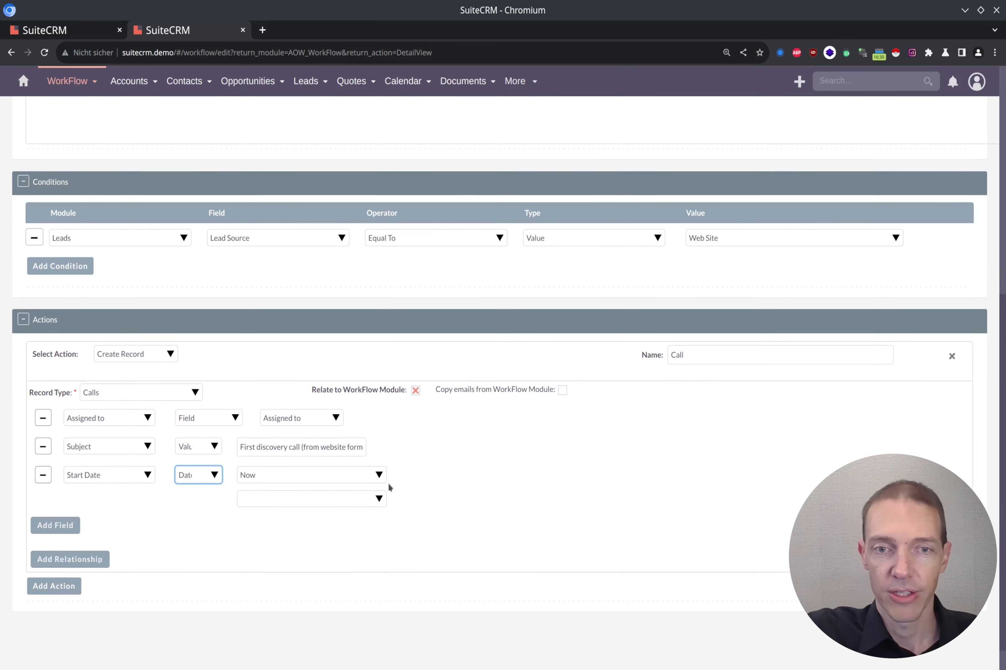
pyautogui.click(379, 476)
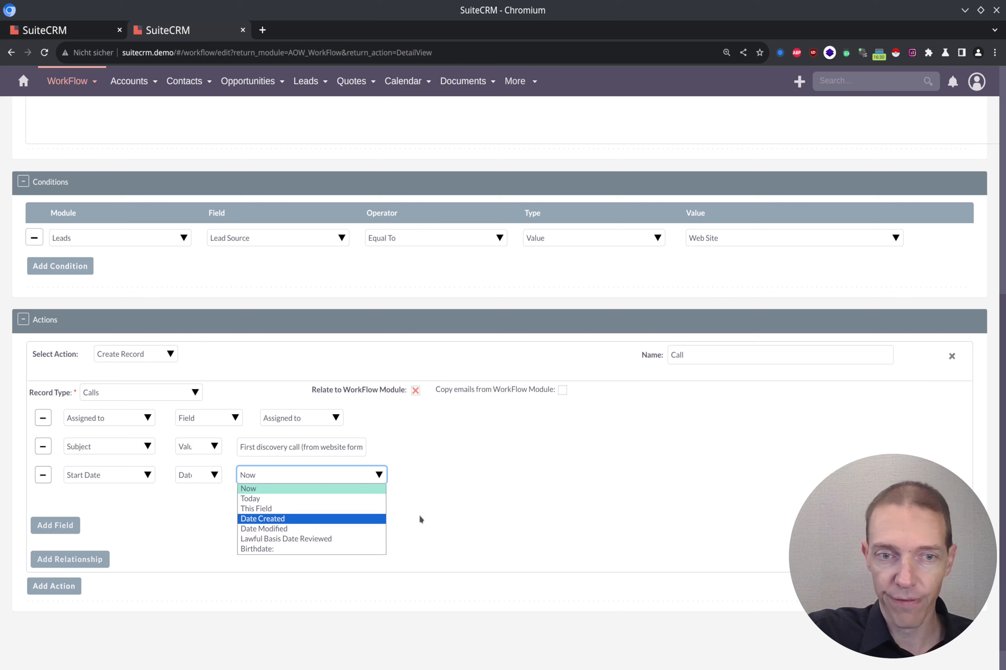
pyautogui.click(442, 514)
pyautogui.click(305, 502)
pyautogui.click(279, 522)
pyautogui.click(279, 522)
pyautogui.click(286, 545)
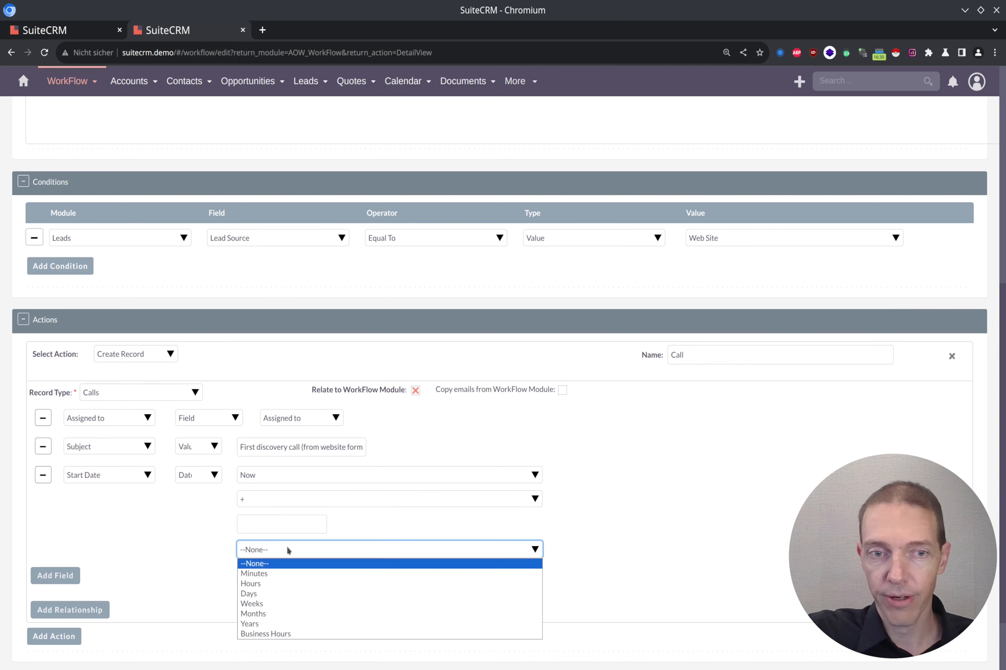
pyautogui.click(215, 526)
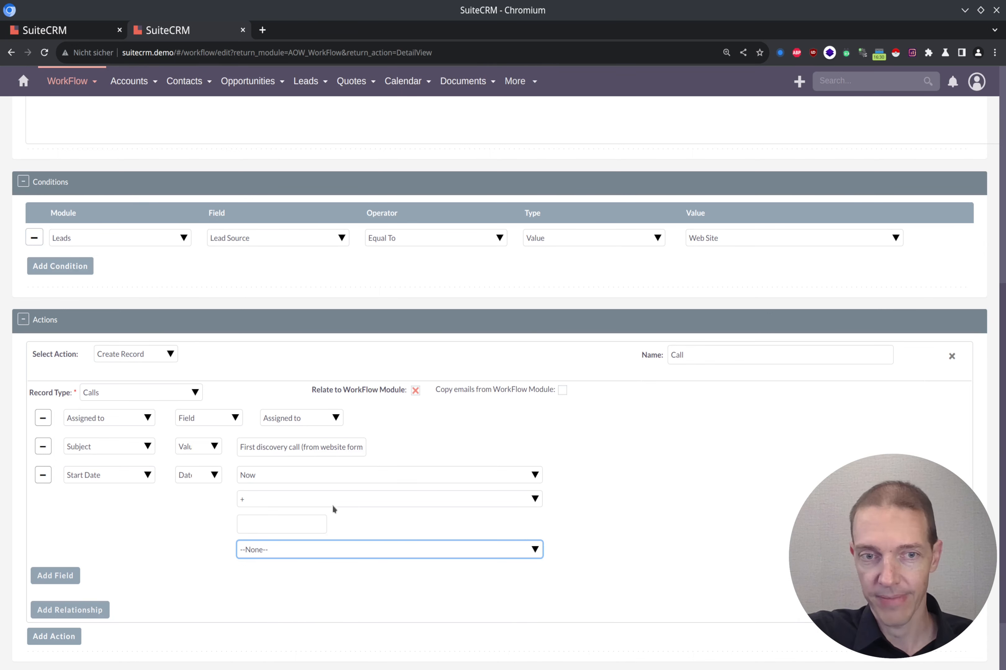
pyautogui.click(525, 499)
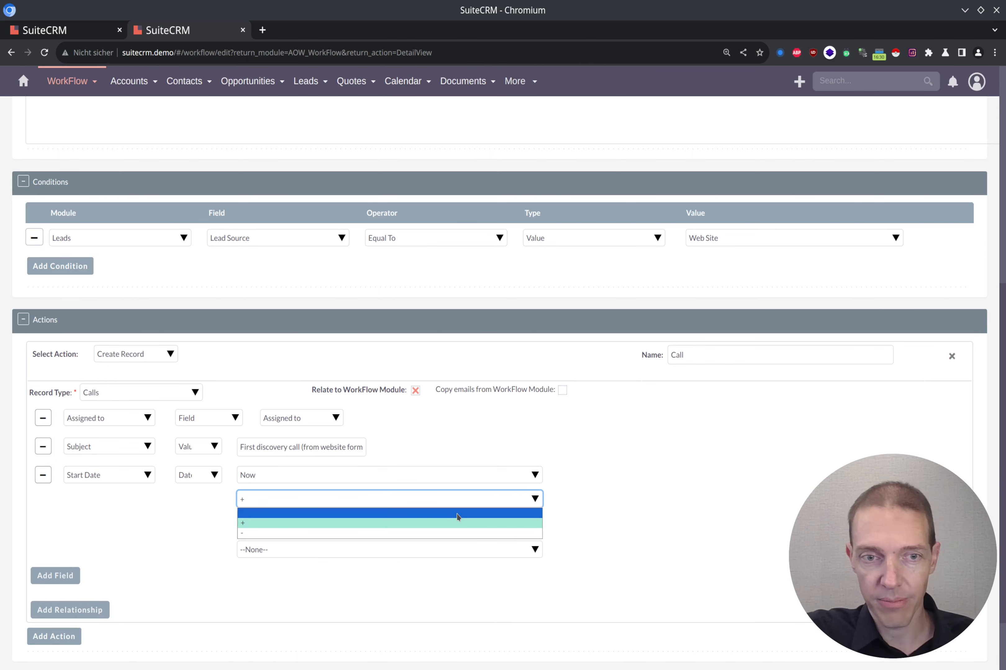
pyautogui.click(457, 515)
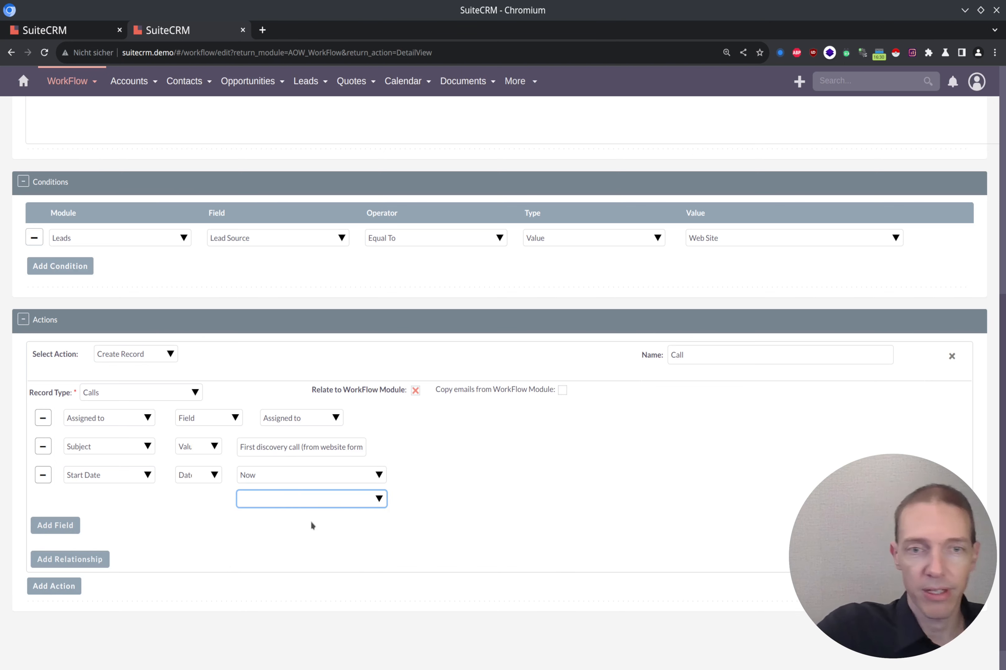
pyautogui.click(293, 524)
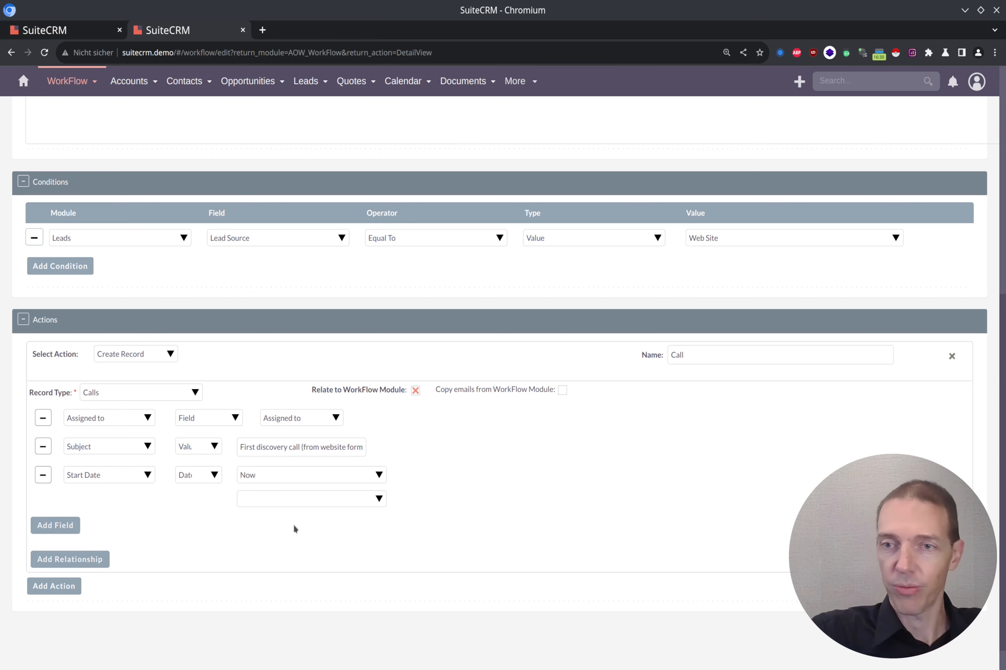
# Add the Description field to the call and fill it from the lead's Description field
pyautogui.click(61, 533)
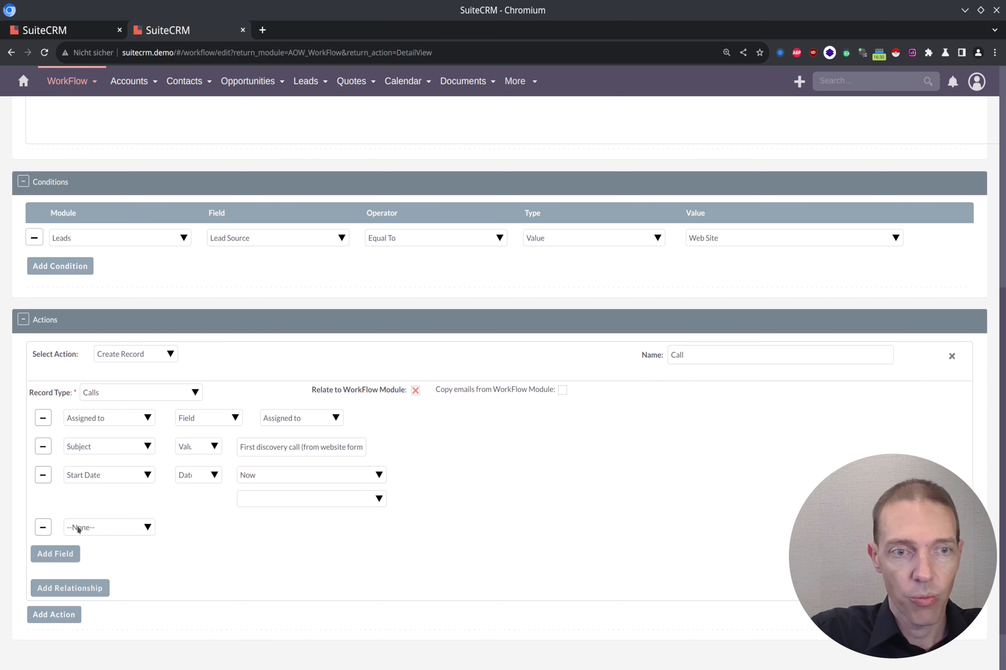
pyautogui.click(102, 528)
pyautogui.write('des')
pyautogui.press('Return')
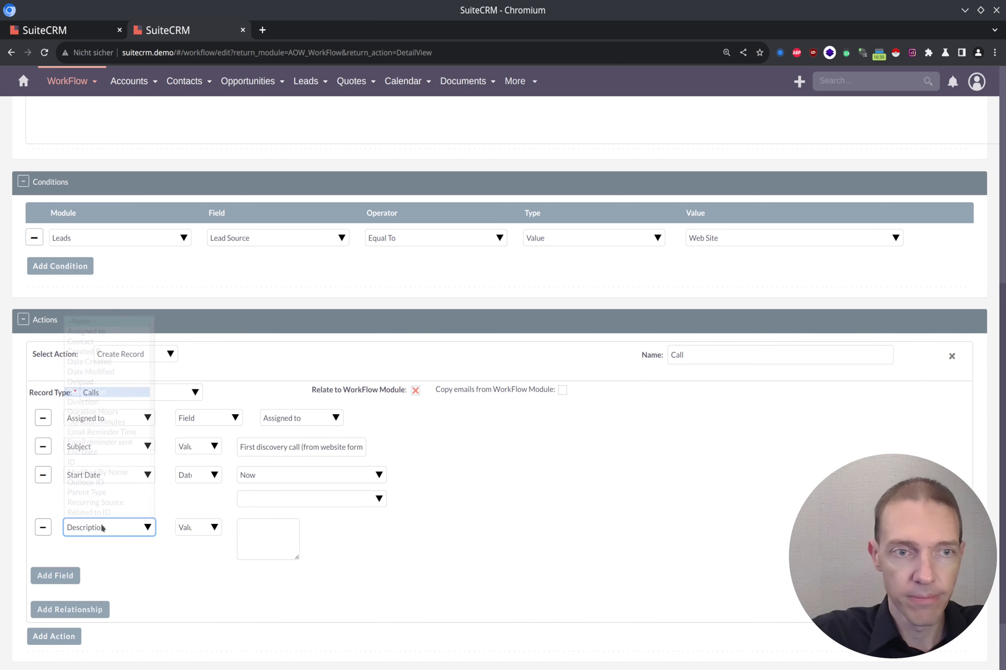
pyautogui.click(206, 528)
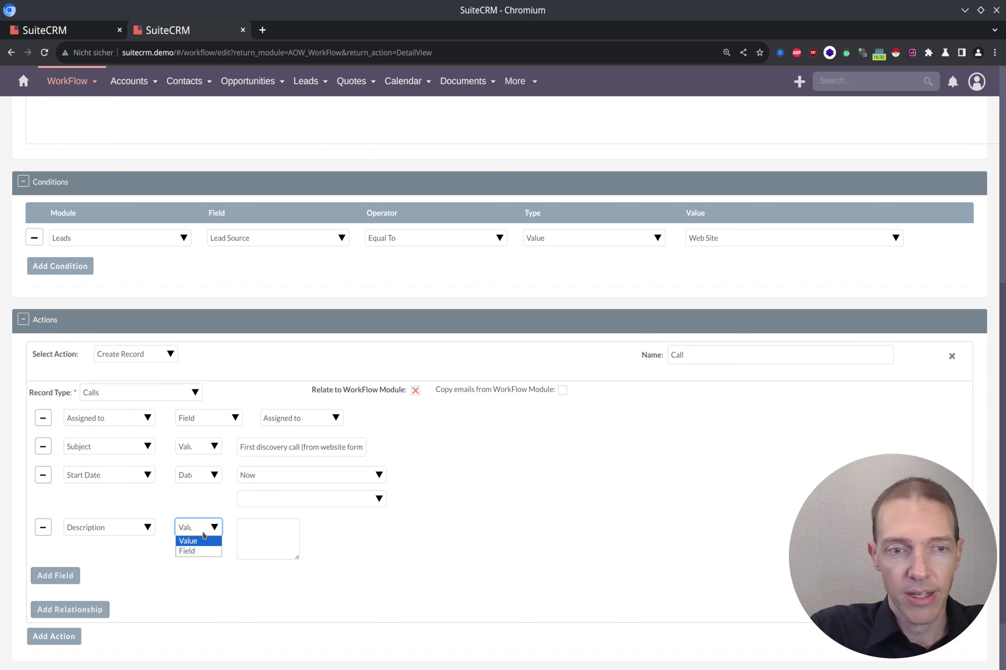
pyautogui.click(201, 551)
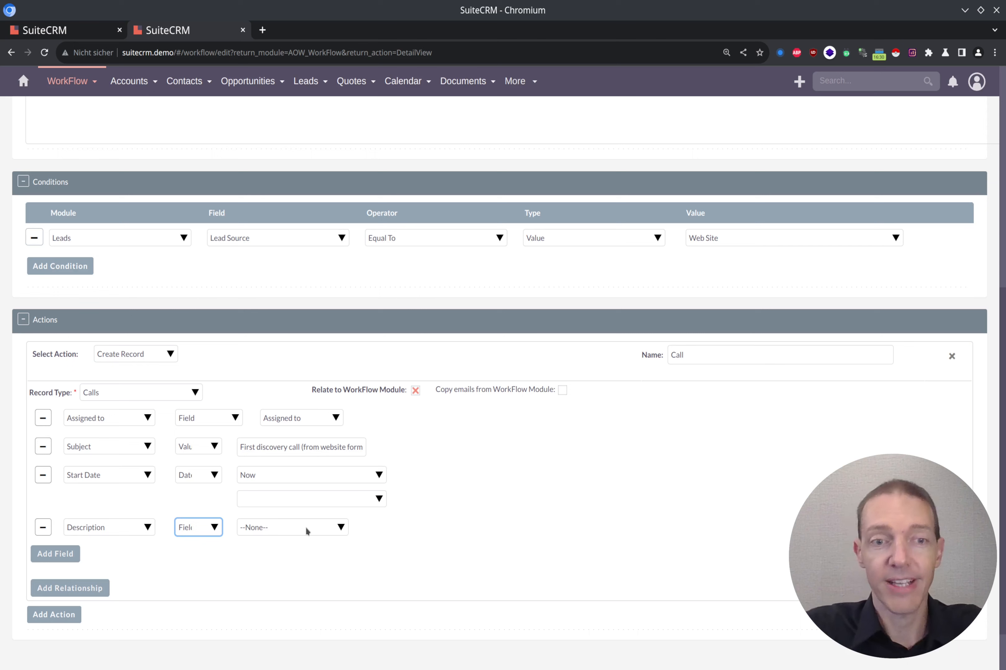
pyautogui.click(306, 526)
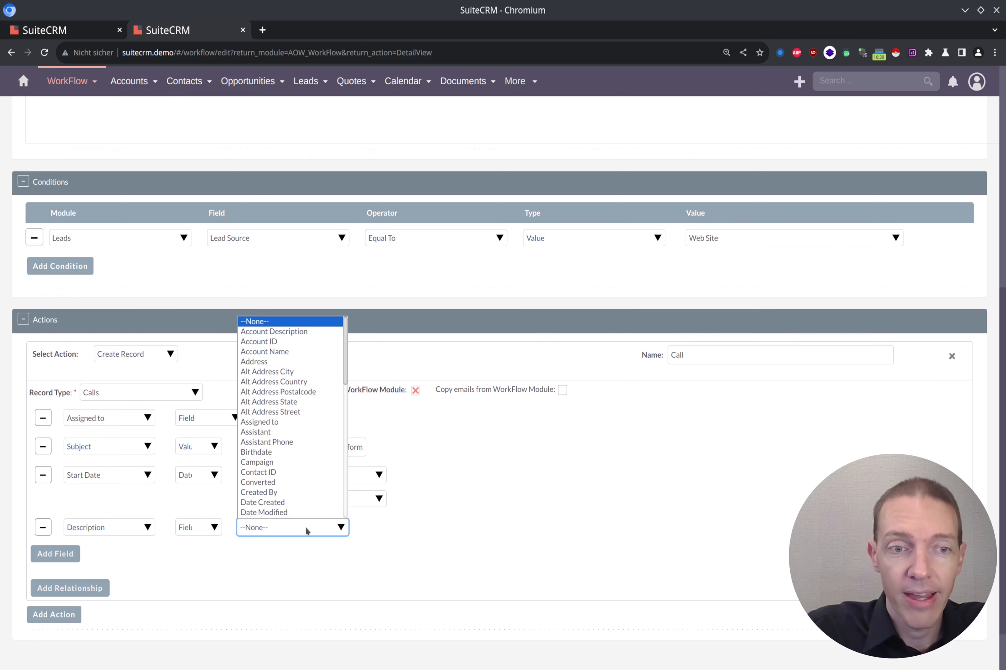
pyautogui.write('des')
pyautogui.press('Return')
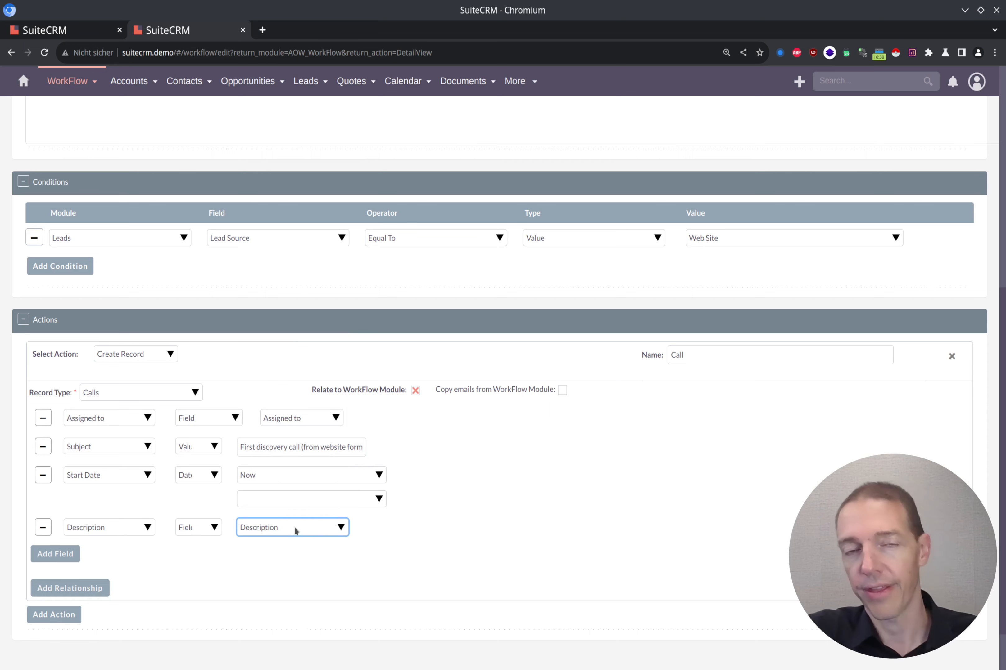
pyautogui.click(427, 529)
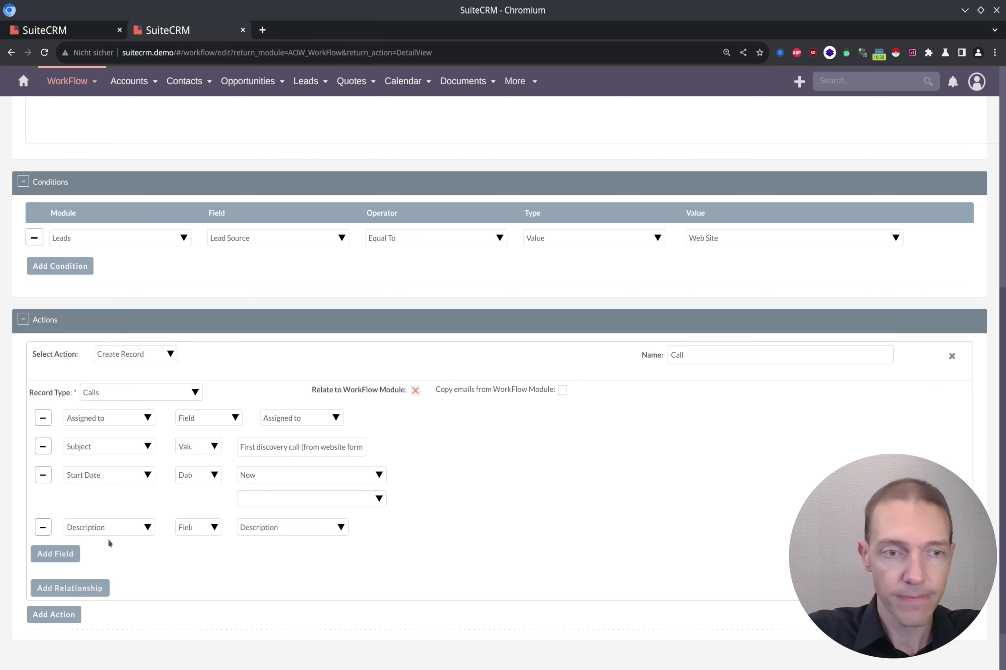
# Add the Direction field to the call with the Value Outbound
pyautogui.click(65, 552)
pyautogui.click(107, 557)
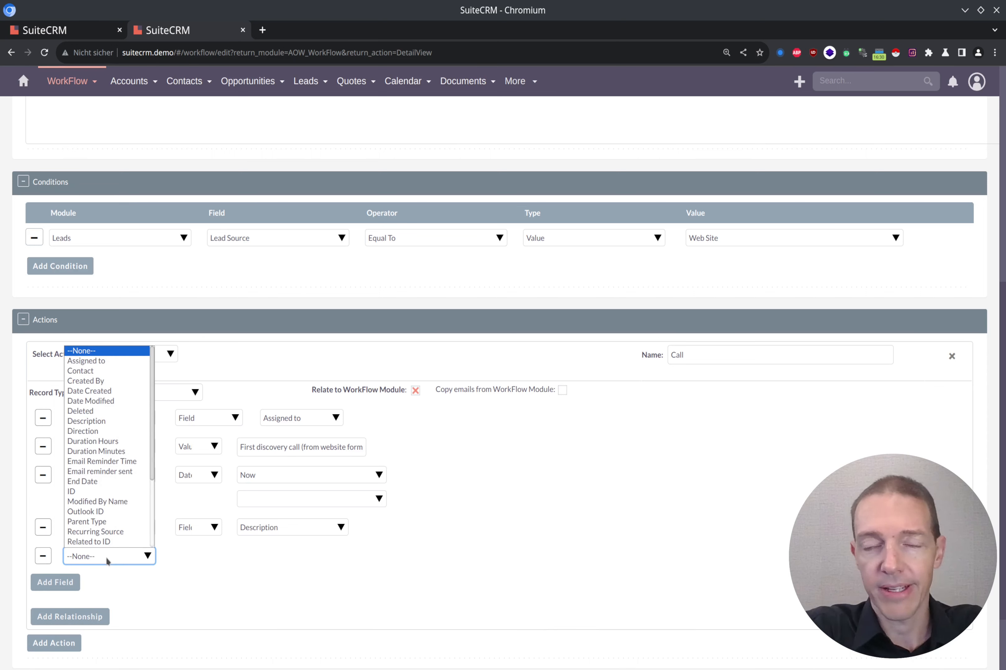
pyautogui.write('de')
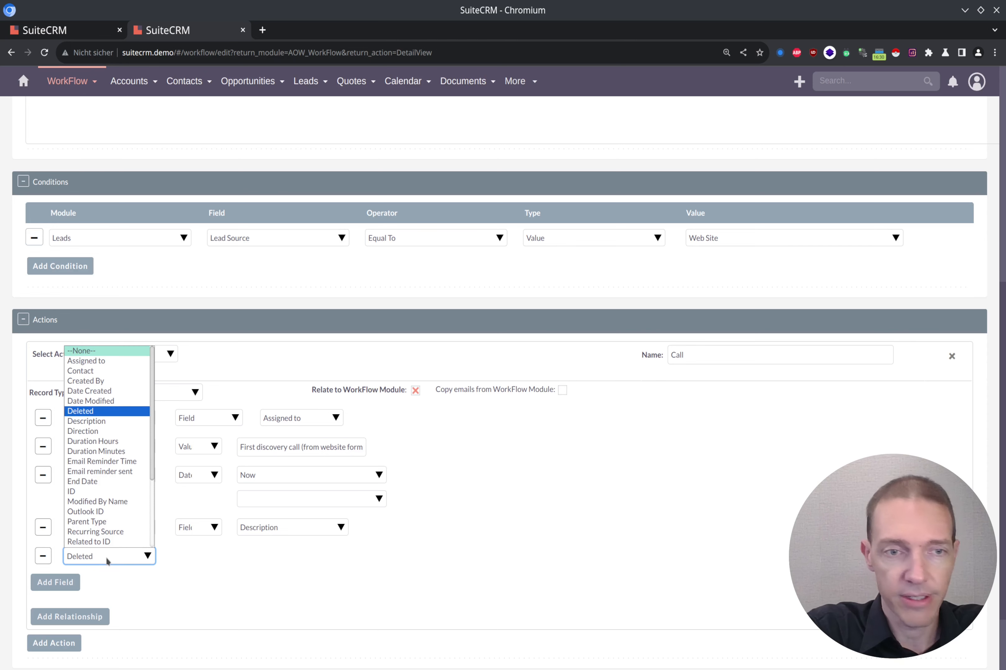
pyautogui.press('Down')
pyautogui.press('Down')
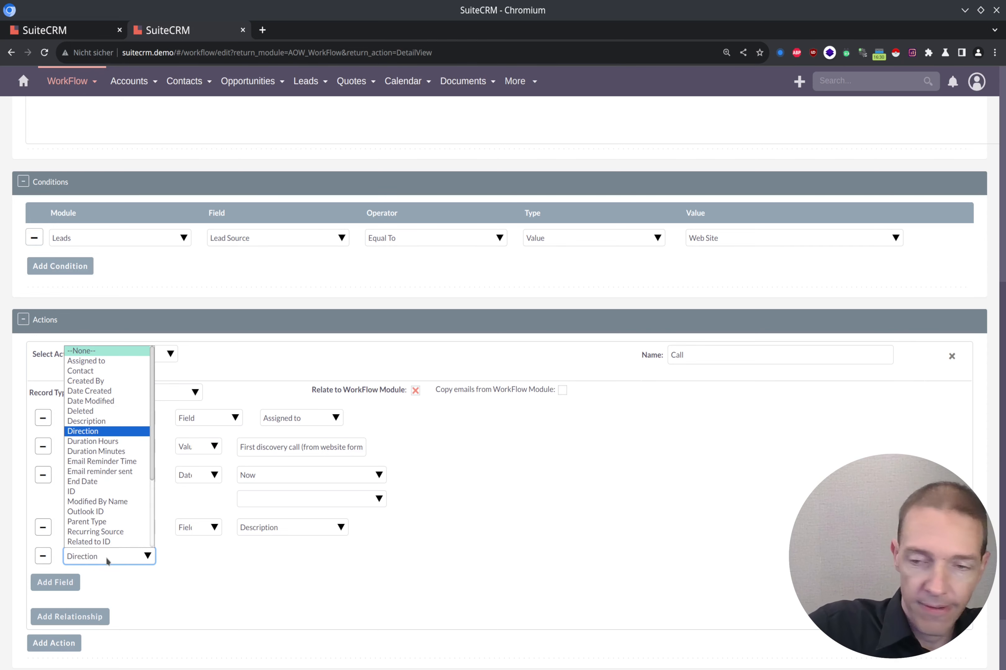
pyautogui.press('Return')
pyautogui.click(268, 558)
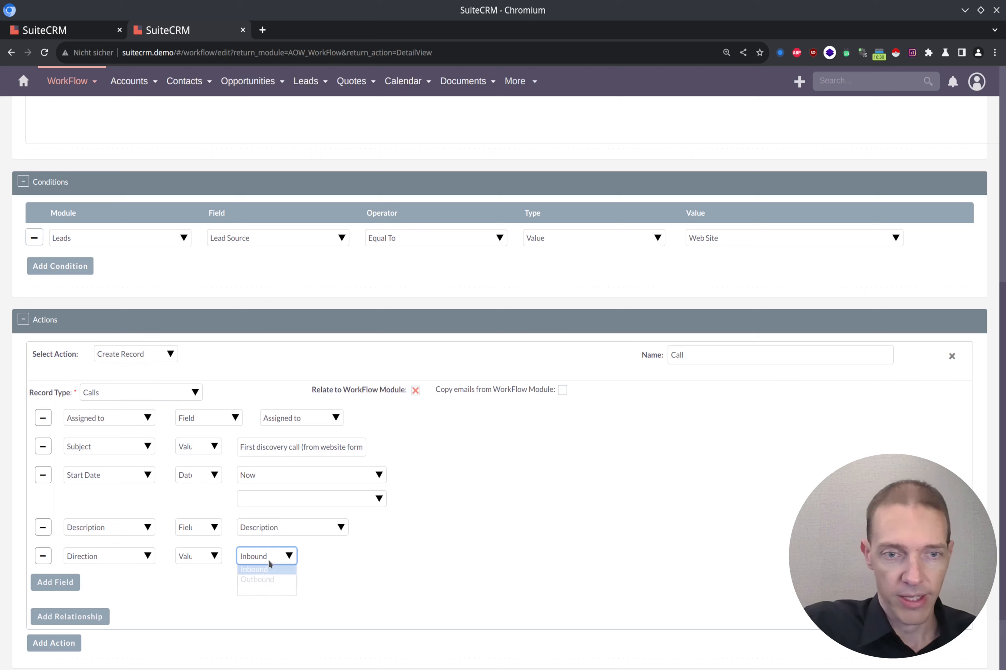
pyautogui.click(284, 580)
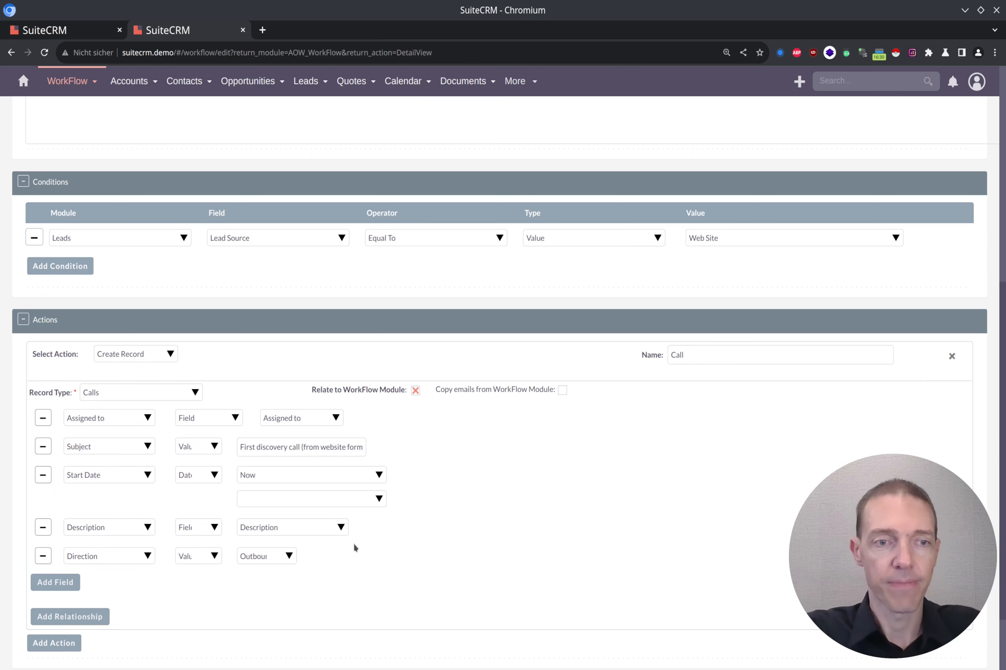
# Save the "create Call from Lead" workflow
pyautogui.scroll(-2, 354, 543)
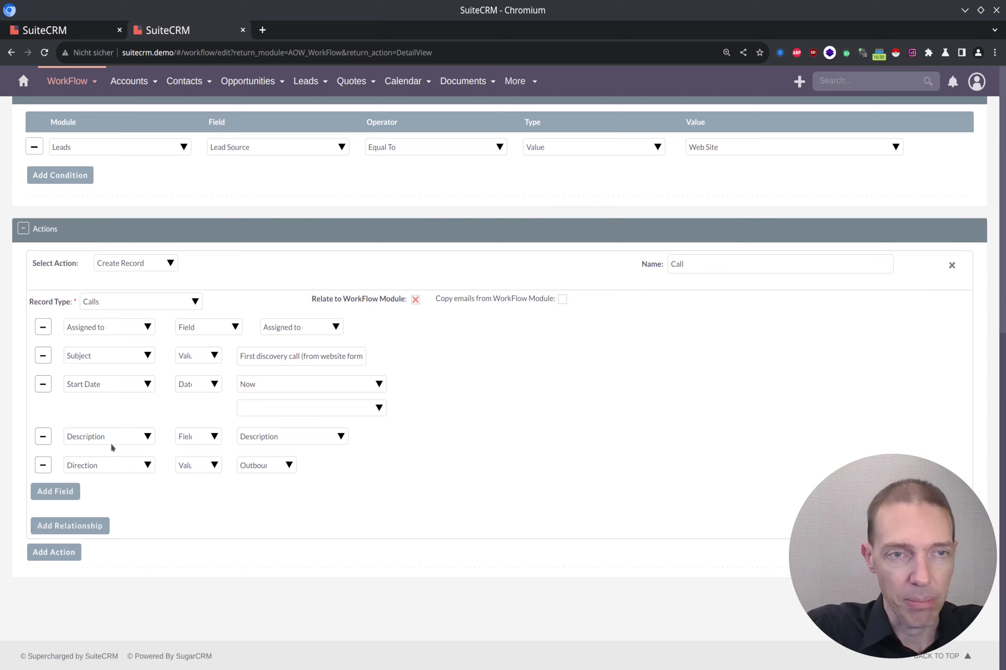
pyautogui.scroll(10, 112, 447)
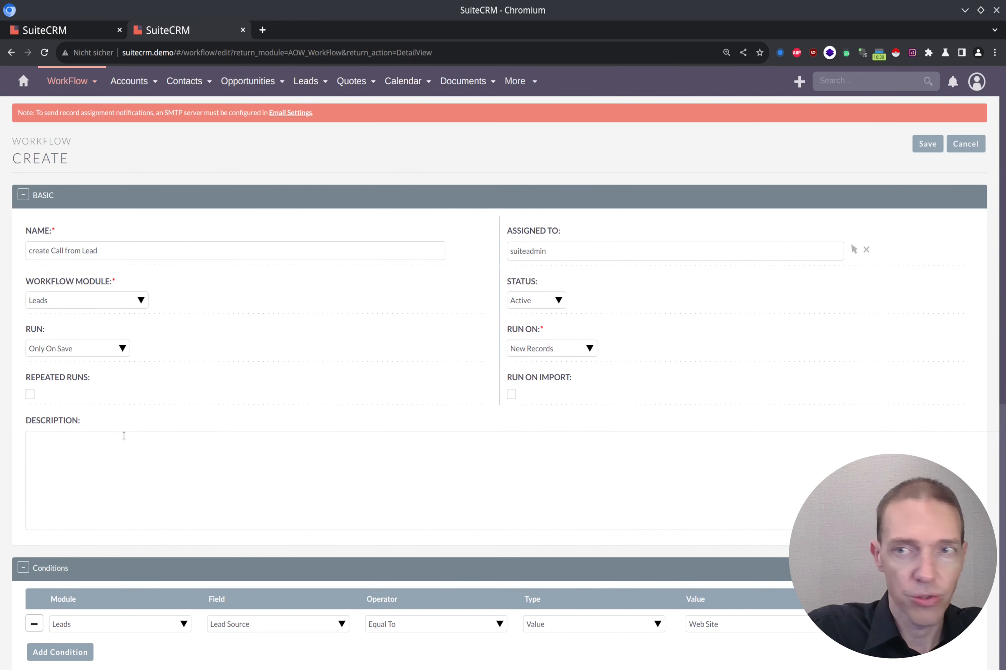
pyautogui.click(927, 143)
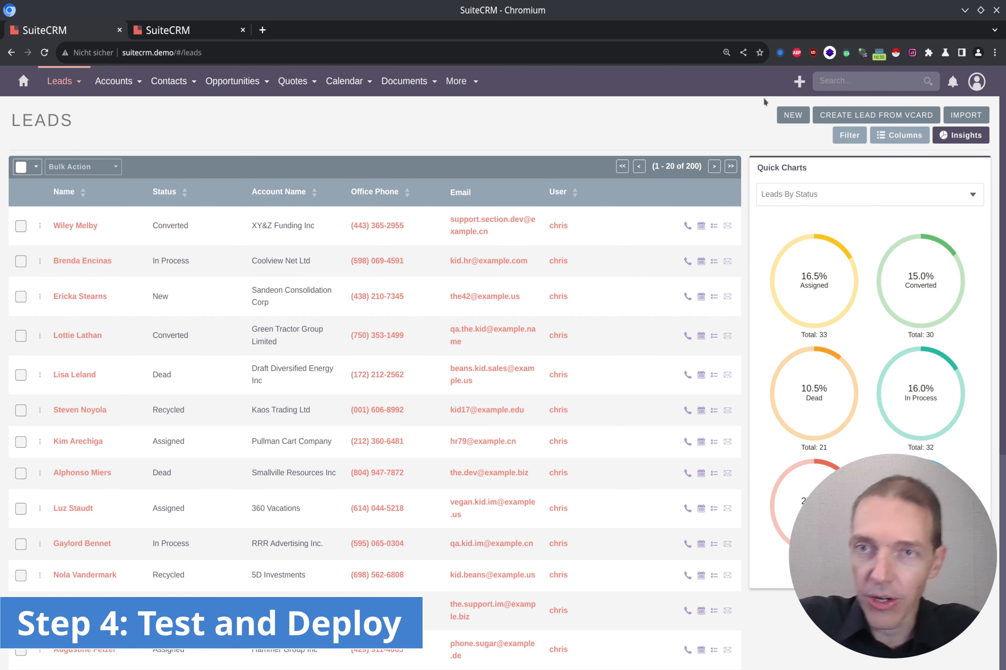
# Start a new lead from the Leads list and enter the test lead's first and last name
pyautogui.click(797, 115)
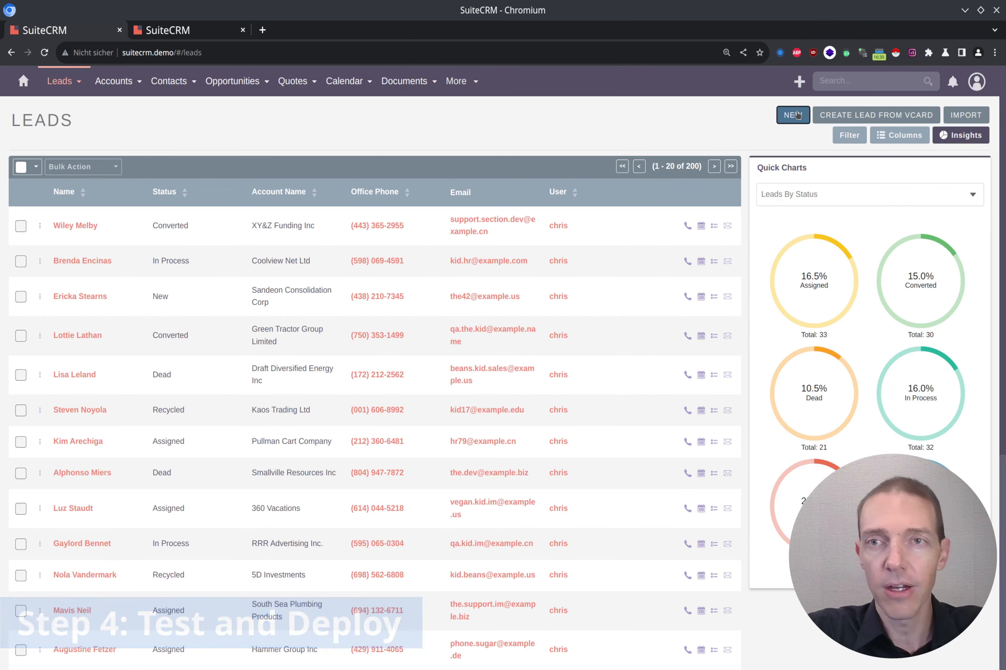
pyautogui.click(51, 188)
pyautogui.write('First01')
pyautogui.press('Tab')
pyautogui.write('Last01')
# Enter "Question about feature z" as the new lead's description
pyautogui.scroll(-2, 501, 267)
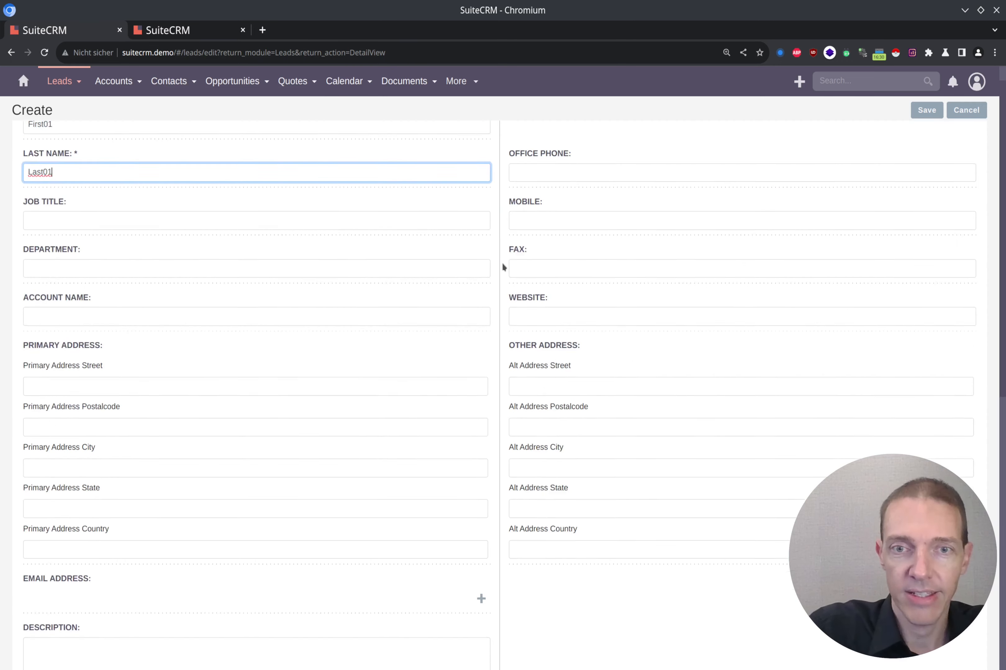
pyautogui.scroll(-3, 502, 267)
pyautogui.click(82, 536)
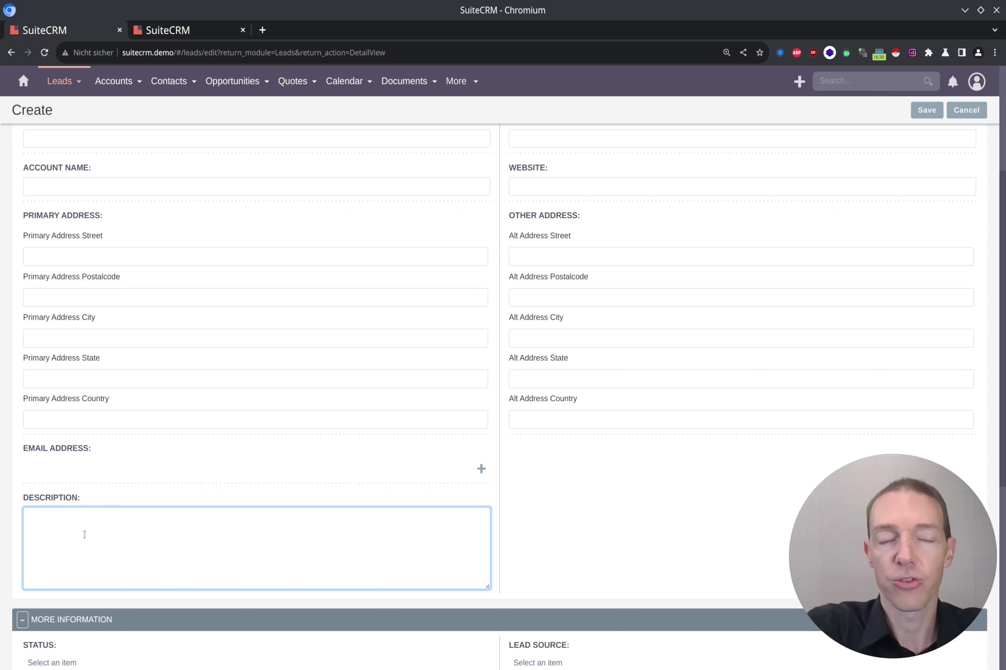
pyautogui.write('Q')
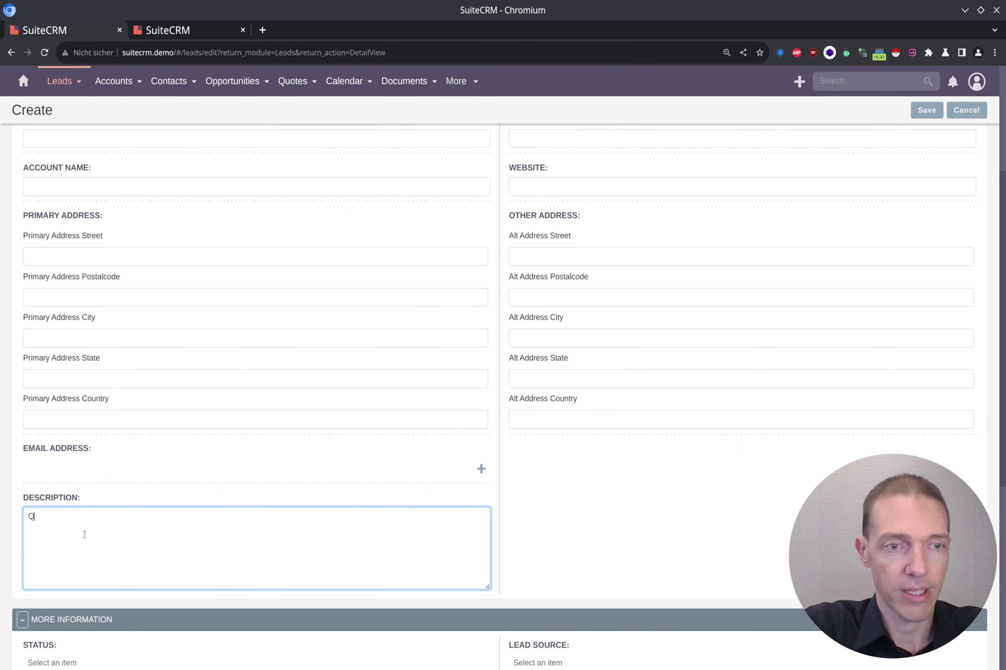
pyautogui.write('uestion ab')
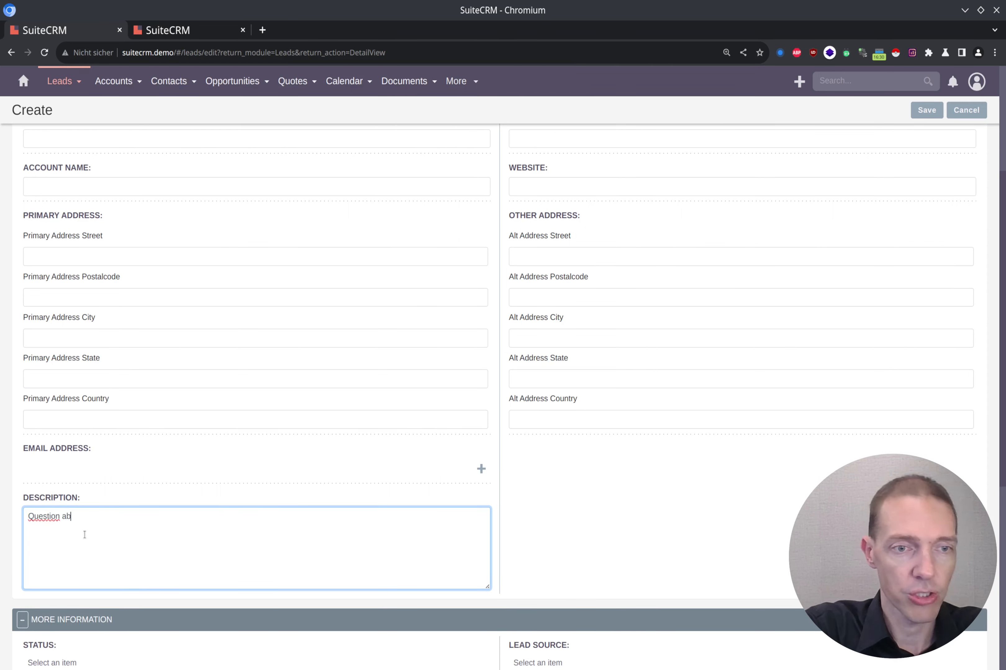
pyautogui.write('out feature ')
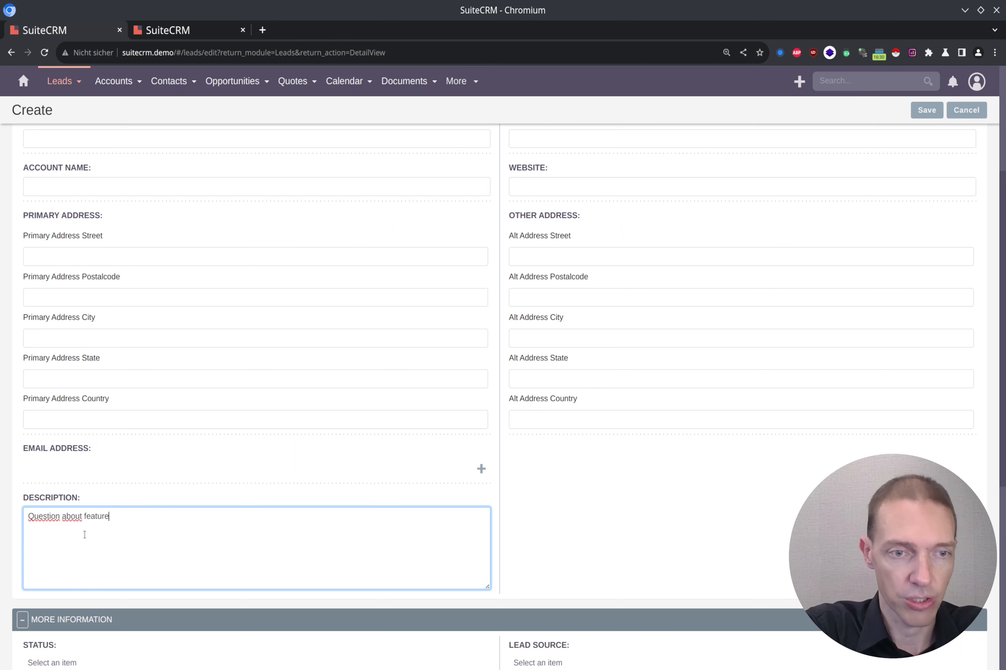
pyautogui.write('z')
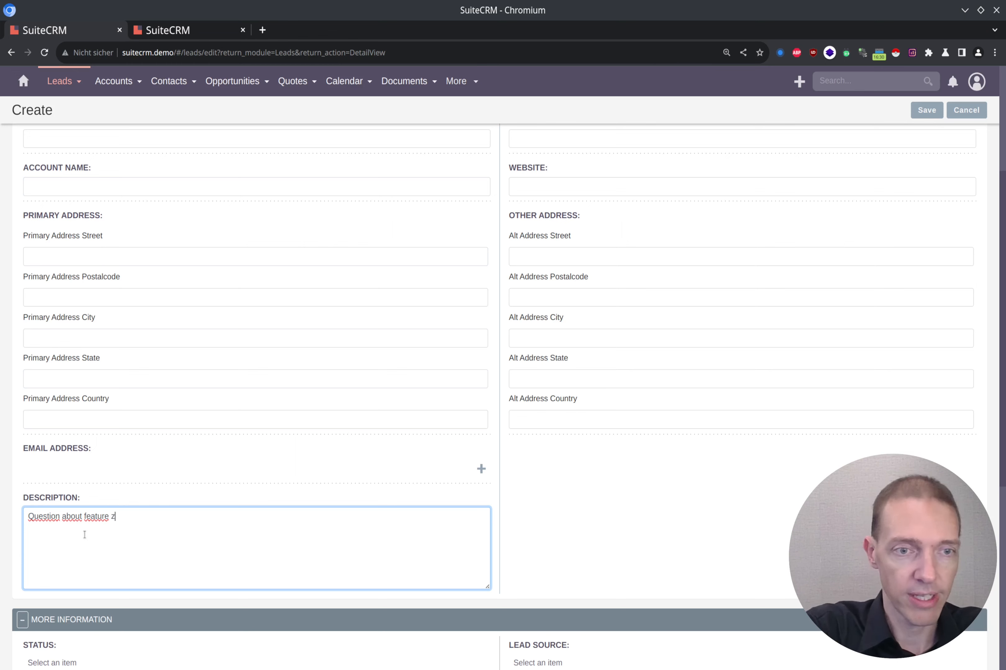
# Set the lead source to Web Site and save the new lead
pyautogui.scroll(-6, 589, 420)
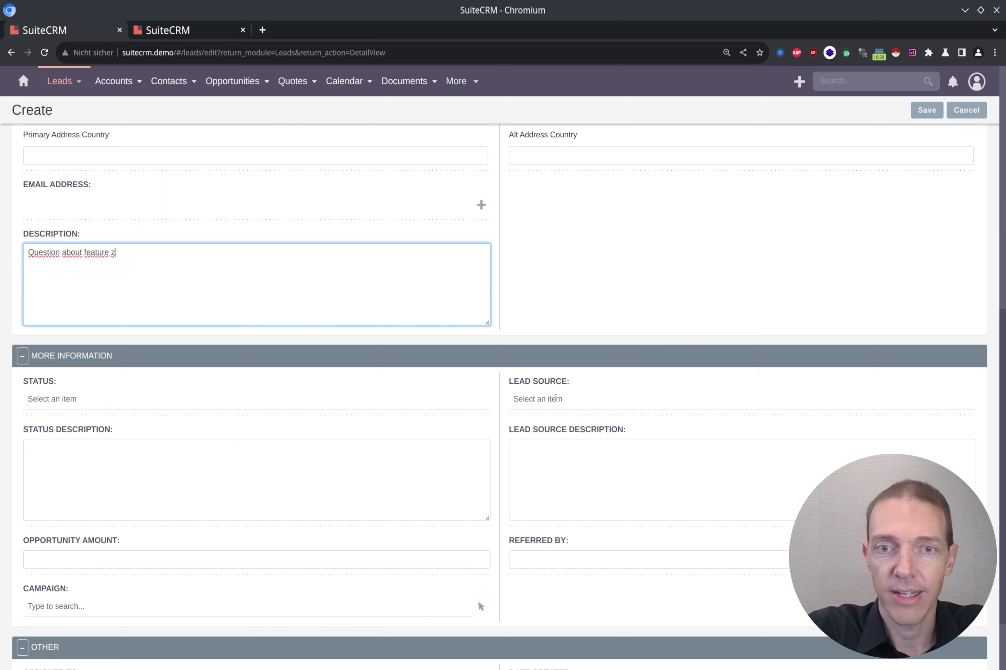
pyautogui.click(556, 400)
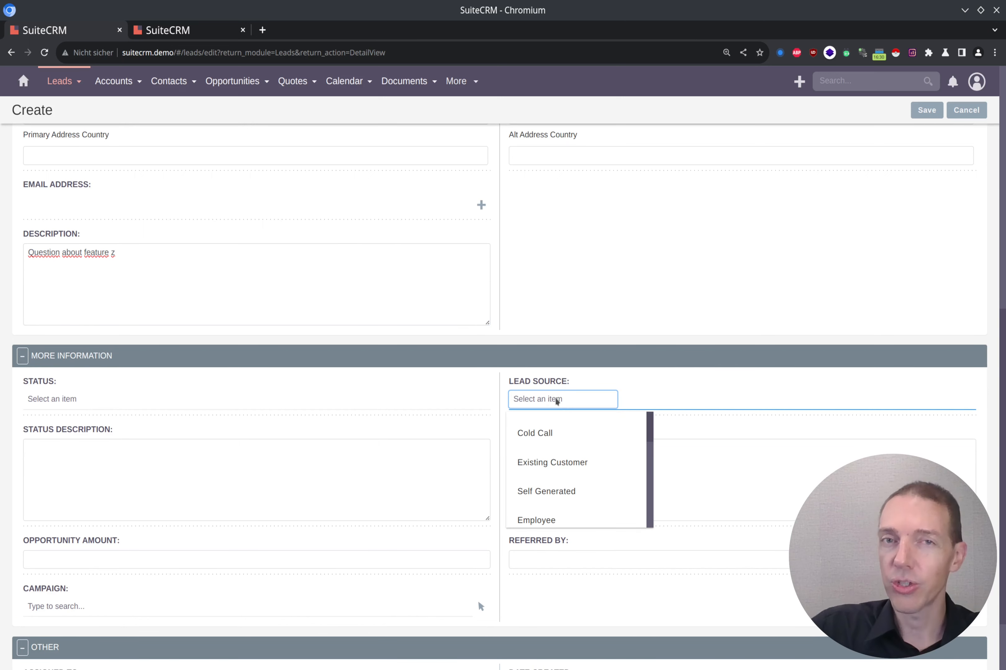
pyautogui.write('we')
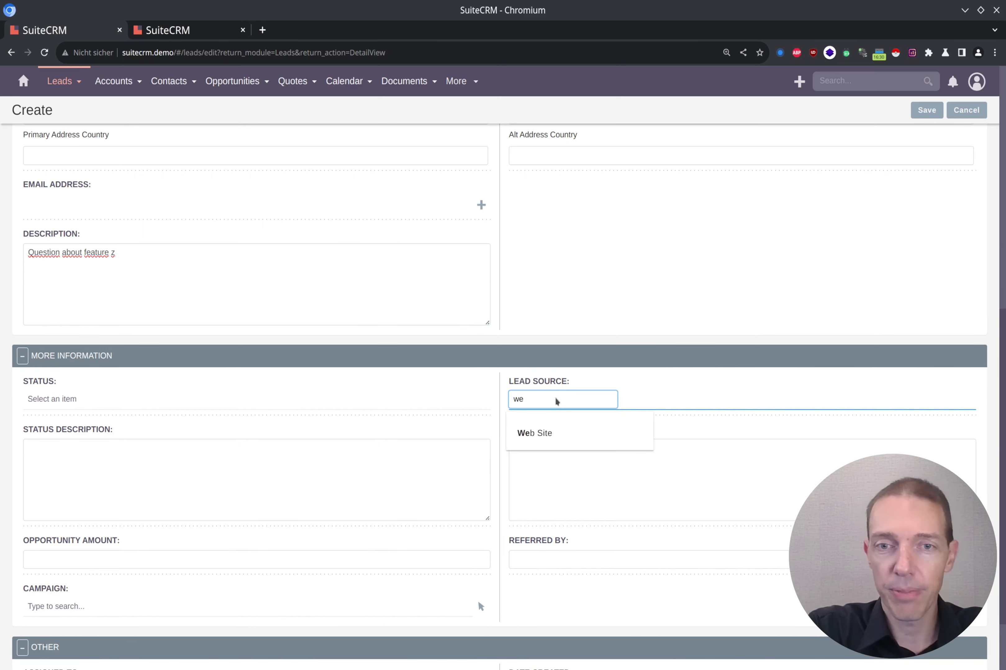
pyautogui.press('Return')
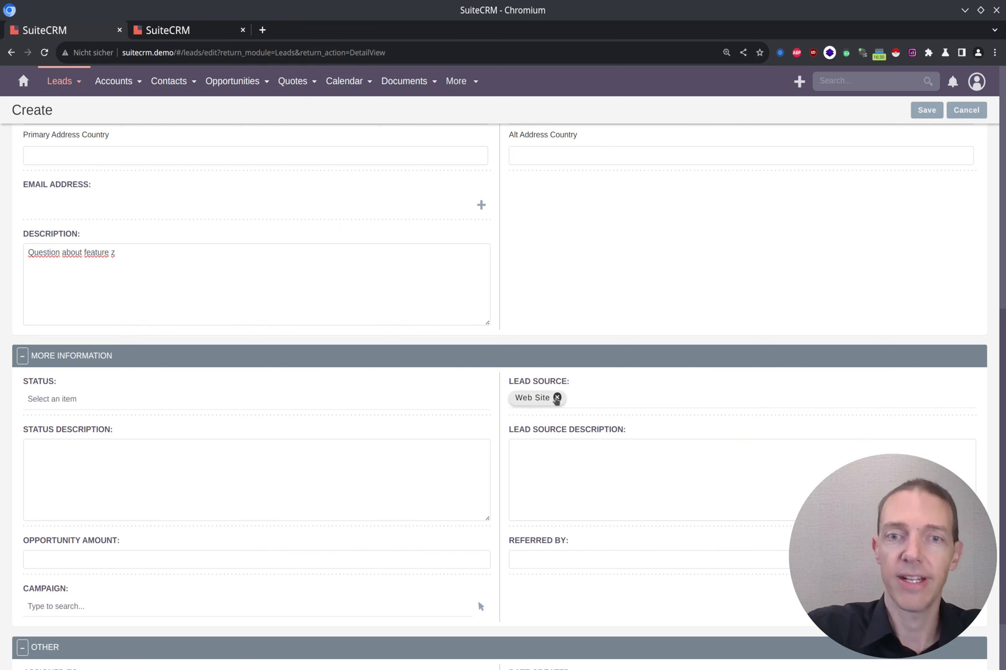
pyautogui.click(926, 110)
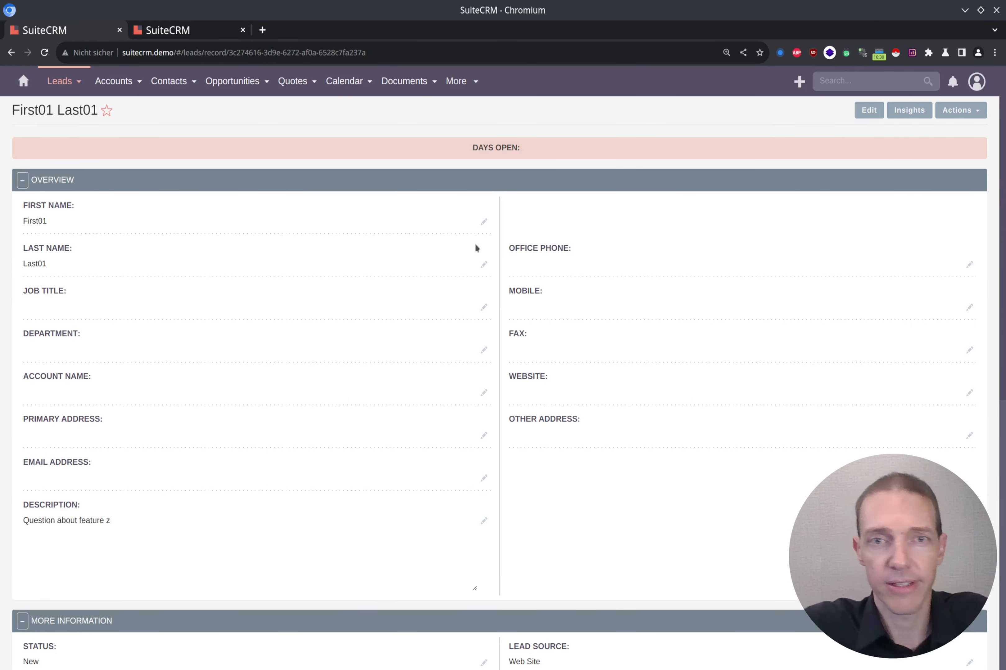
# Open the Calls list in a new browser tab and view the details of the call "First discovery call (from website form)"
pyautogui.click(456, 81)
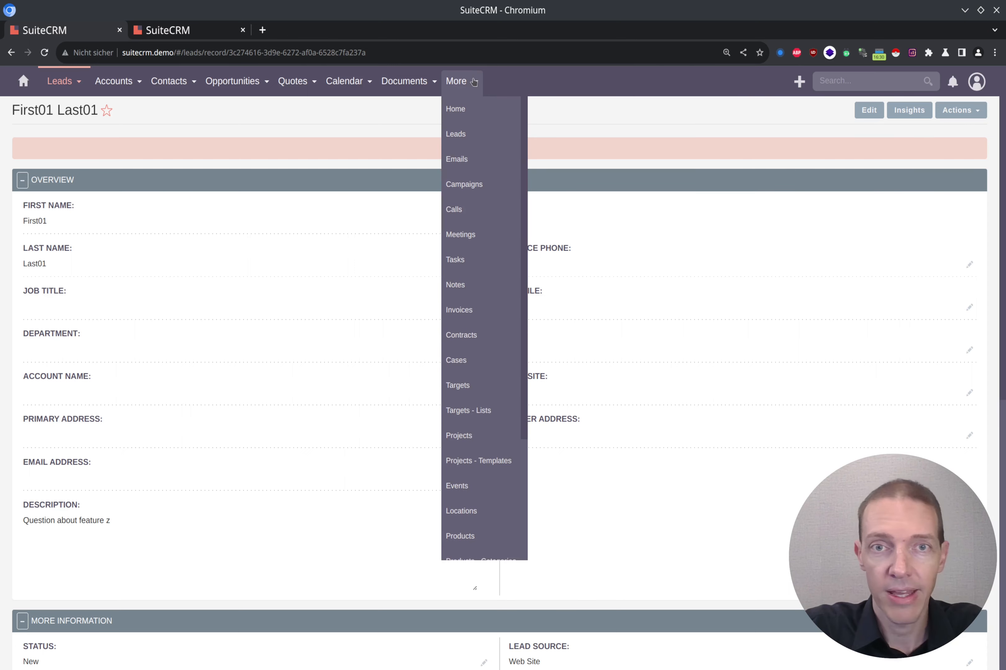
pyautogui.middleClick(461, 211)
pyautogui.click(318, 33)
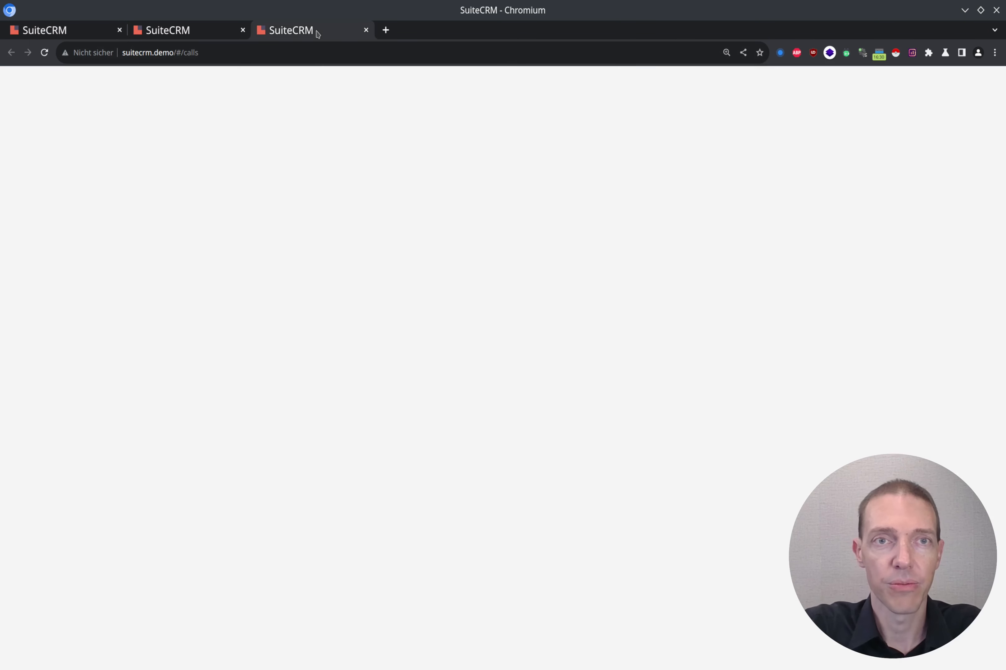
pyautogui.moveTo(225, 235); pyautogui.dragTo(150, 210)
pyautogui.click(149, 210)
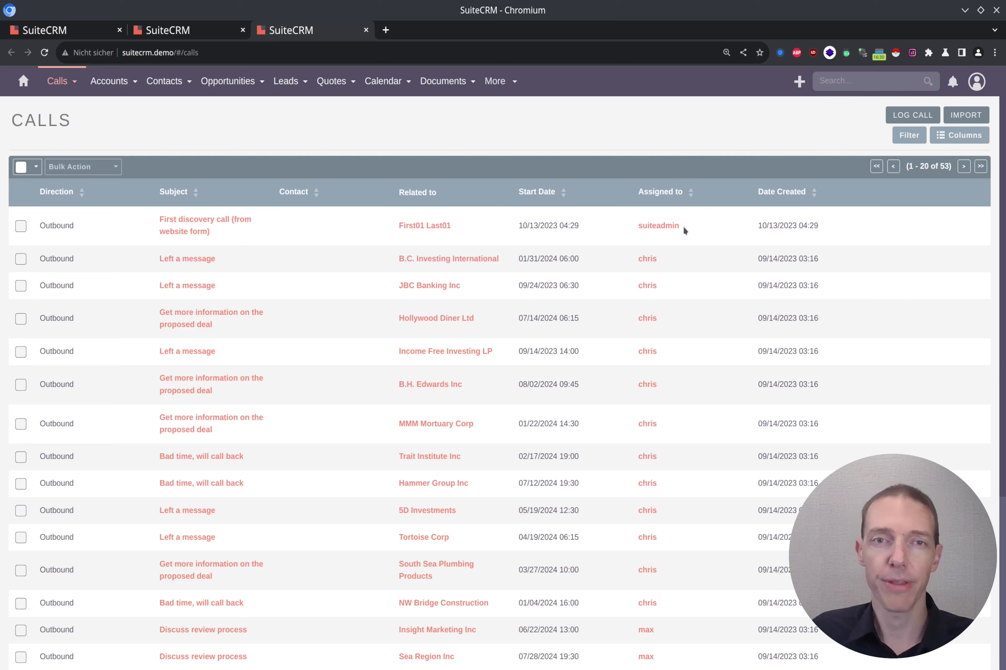
pyautogui.click(206, 226)
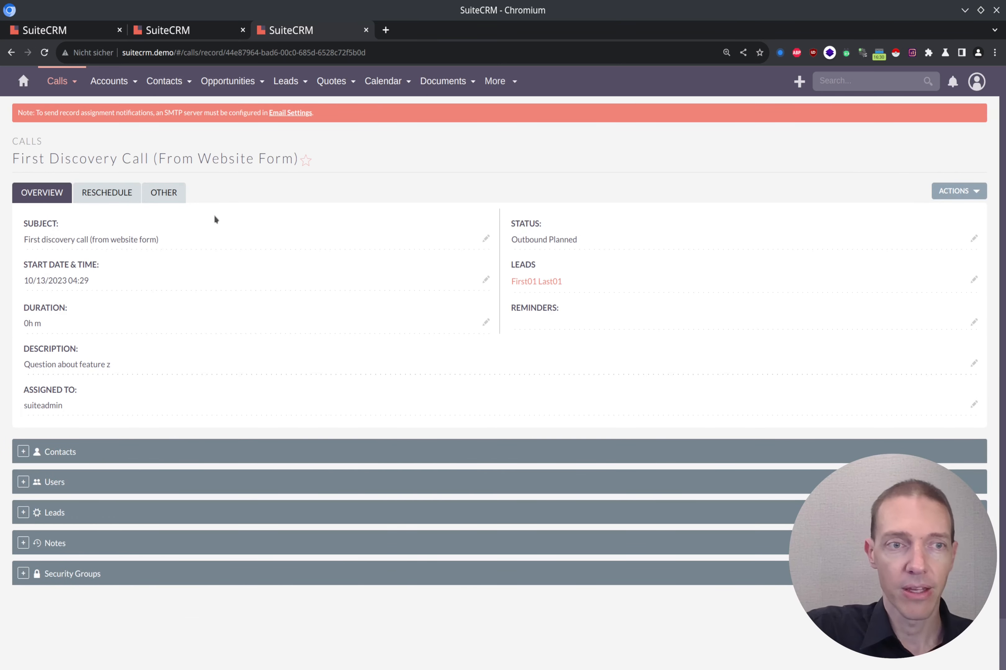